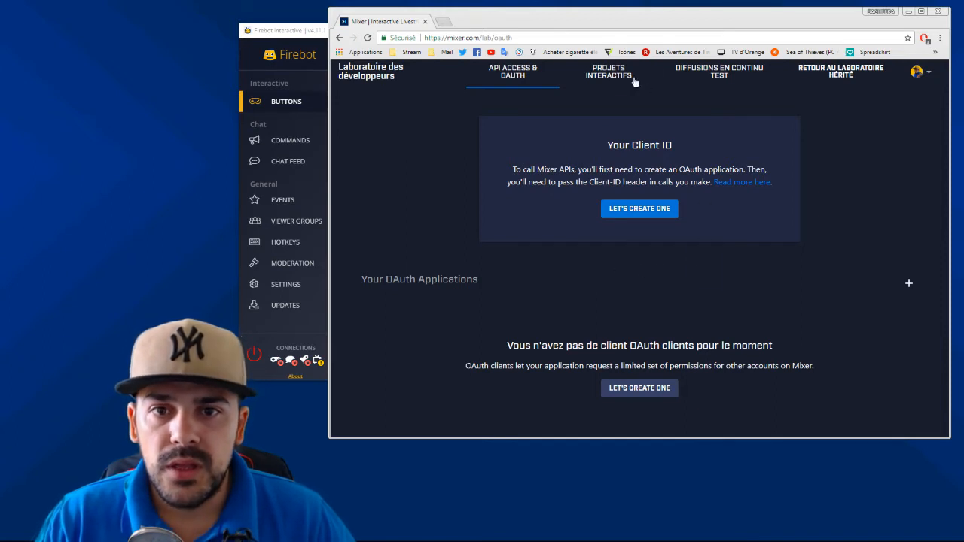
Start a new interactive project in the developer lab and title it "TuTo mixedia"
click(616, 80)
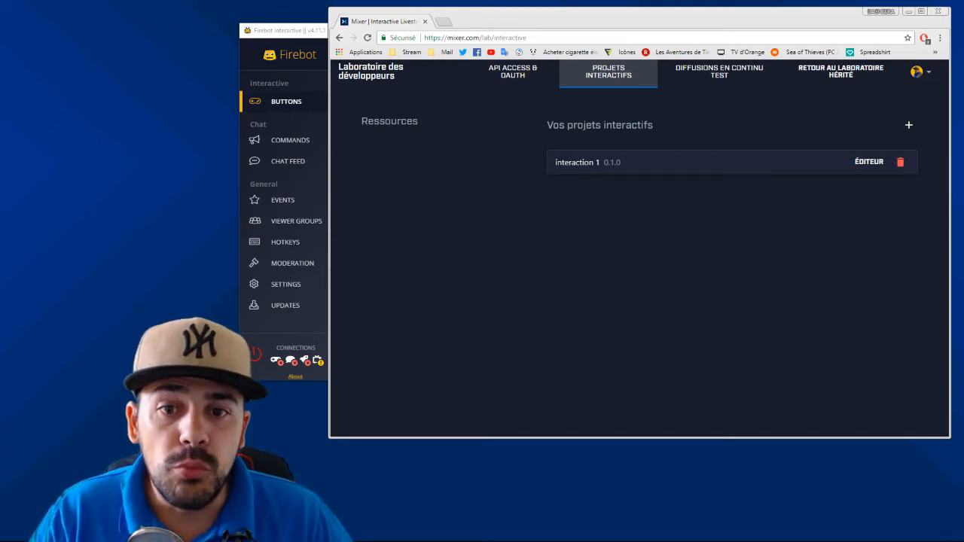
click(908, 125)
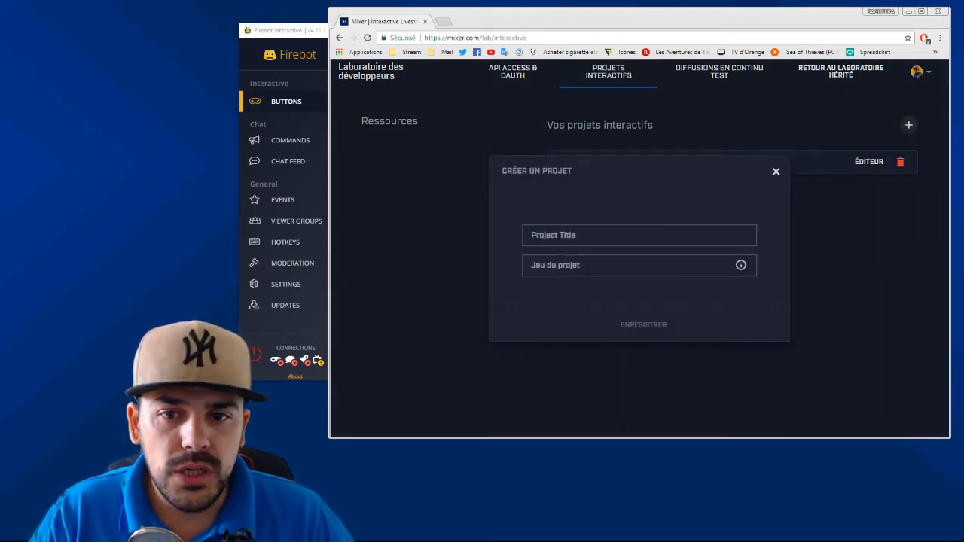
click(586, 238)
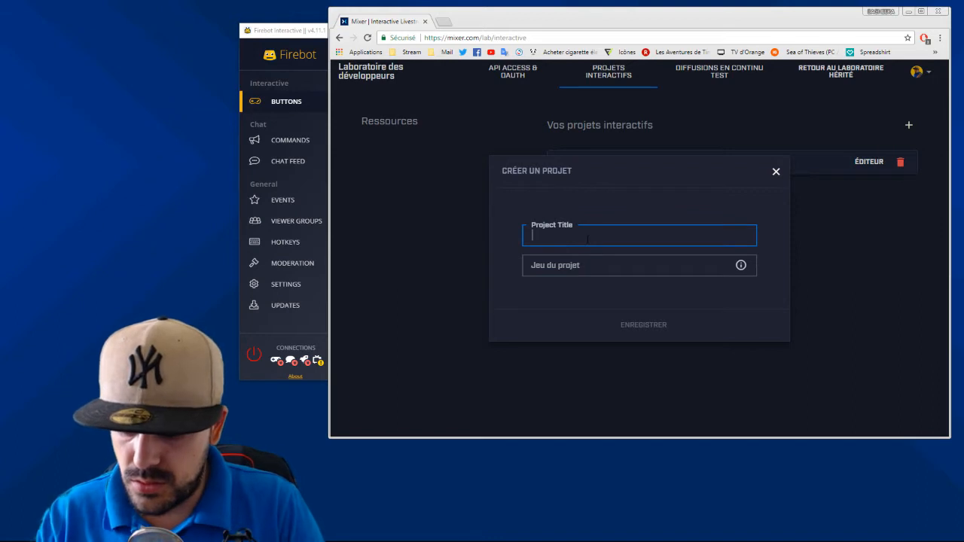
text(TuTo mixedia)
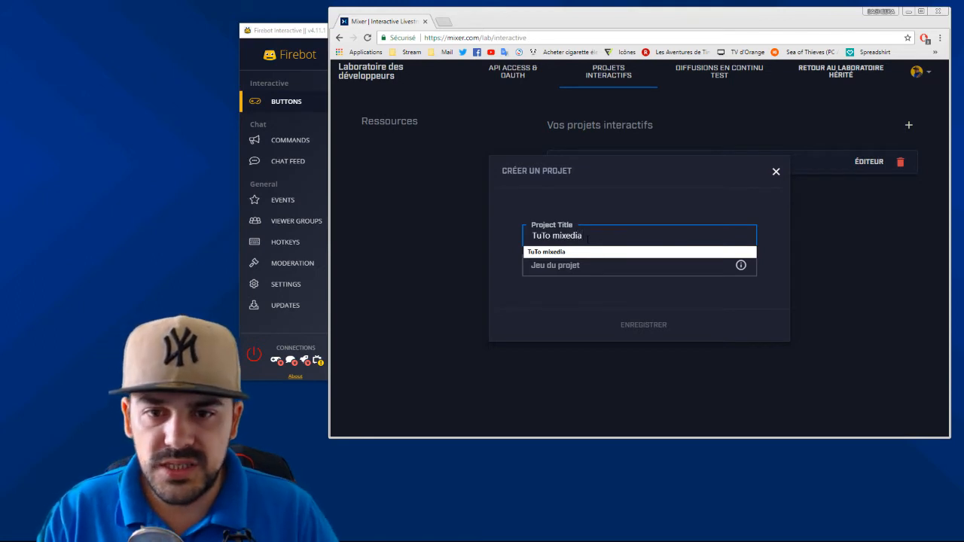
click(577, 252)
Set the new project's game to Other and save the project
click(608, 270)
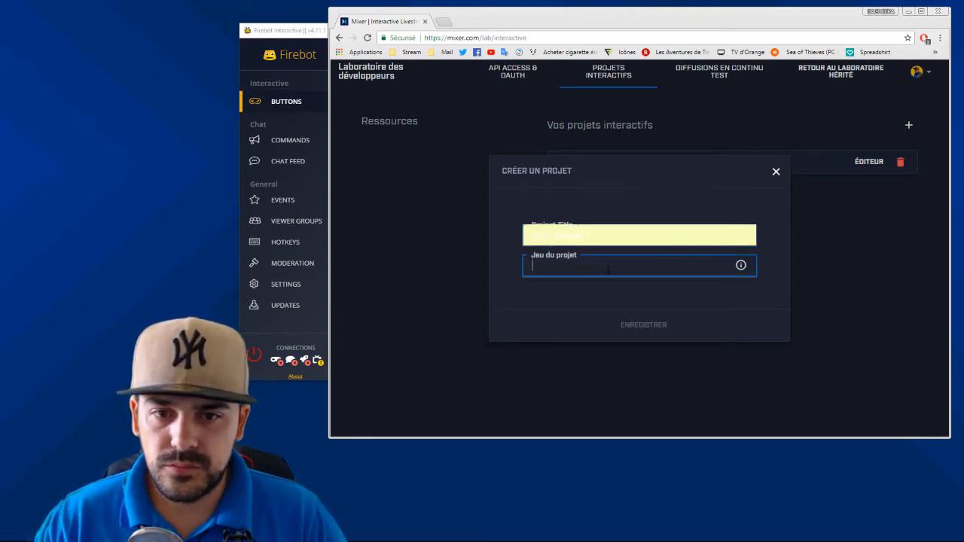
text(o)
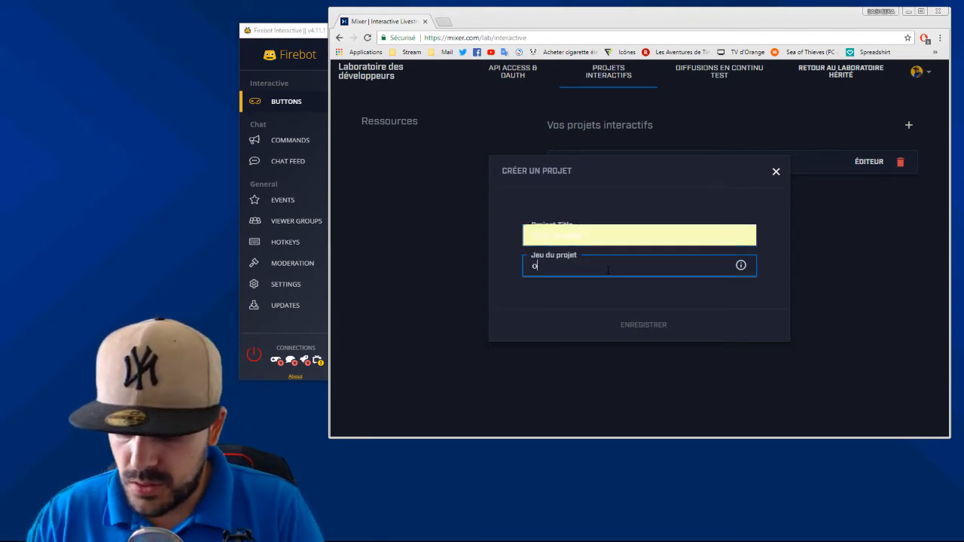
text(ther)
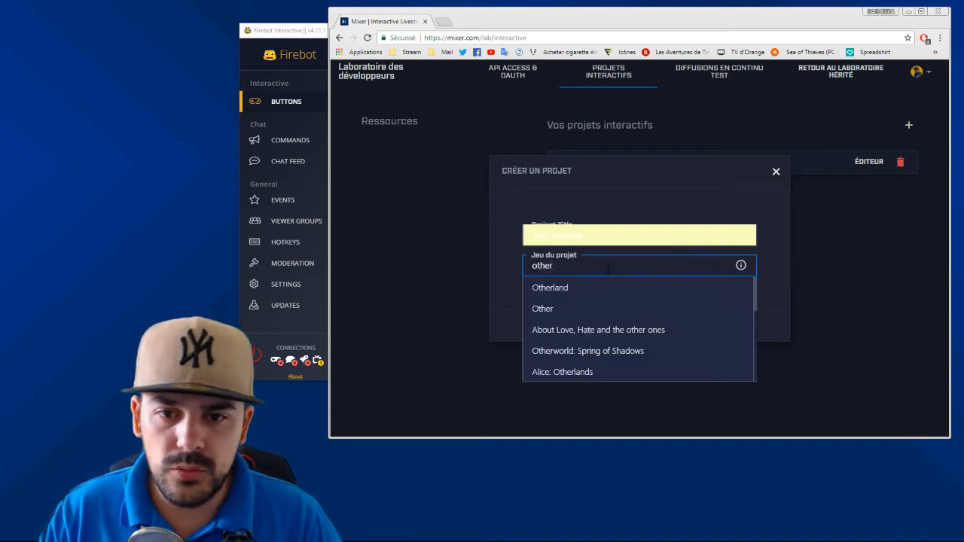
click(779, 279)
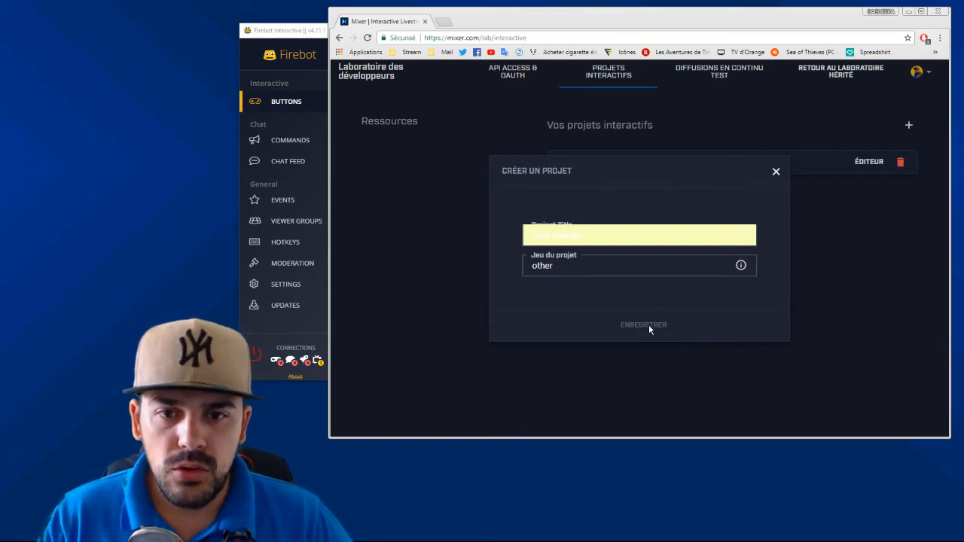
click(599, 267)
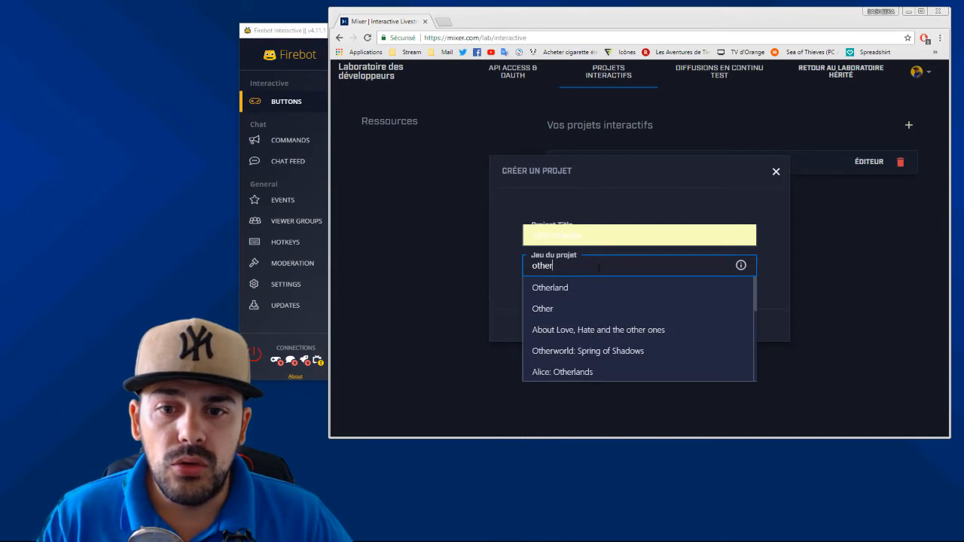
click(560, 308)
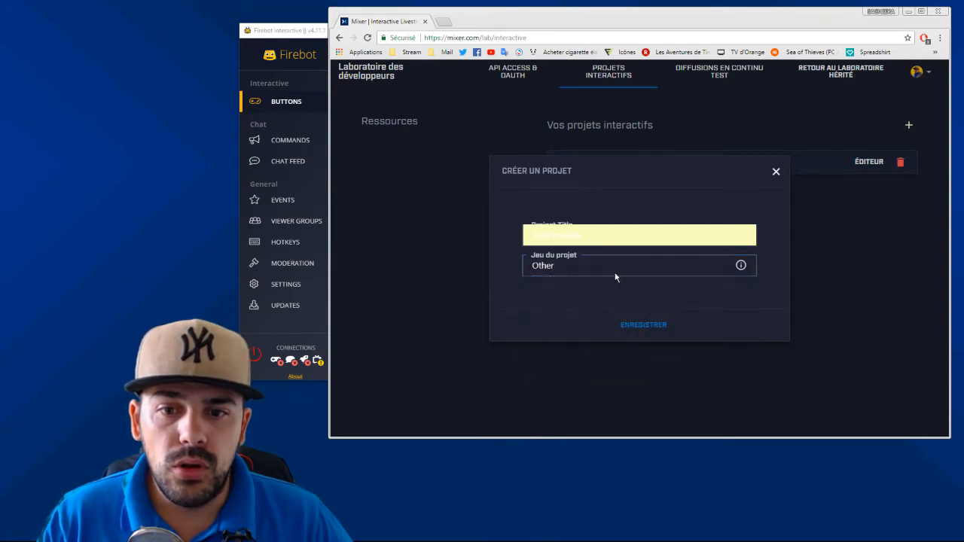
click(655, 329)
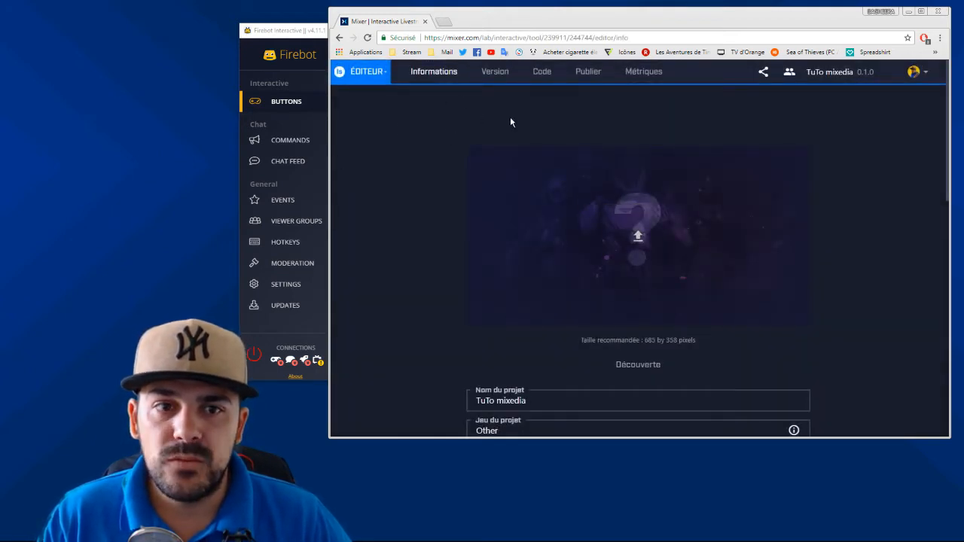
Reopen the TuTo mixedia project from the interactive projects list and review its information page
click(367, 71)
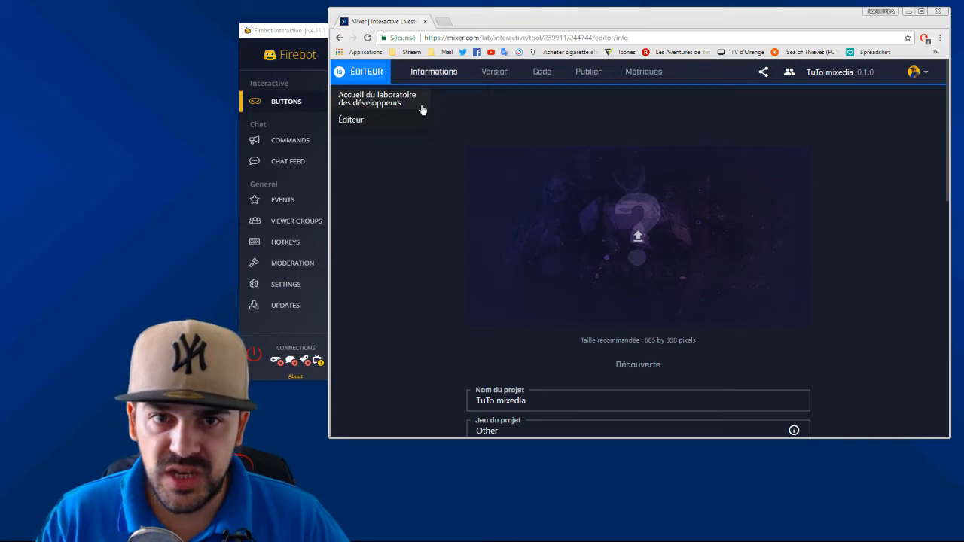
click(372, 104)
click(592, 78)
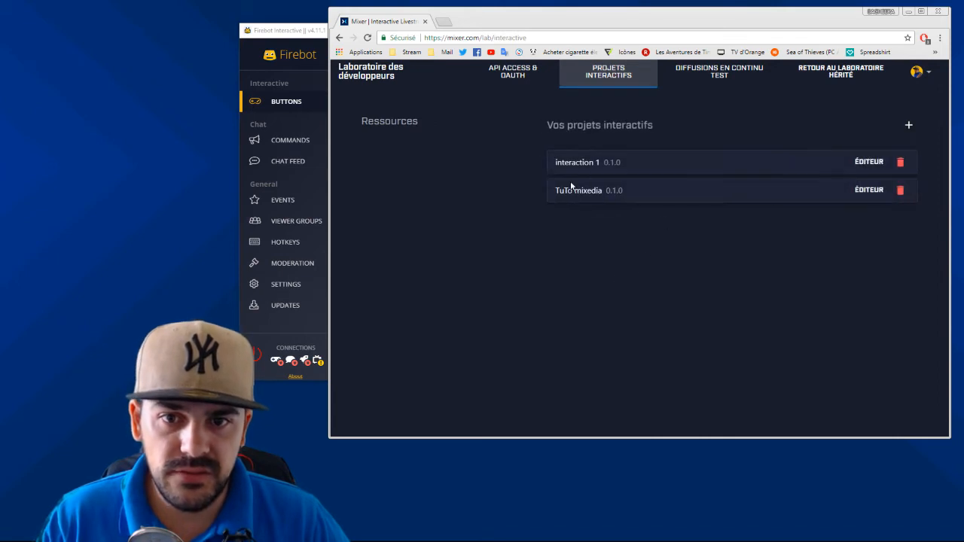
click(868, 190)
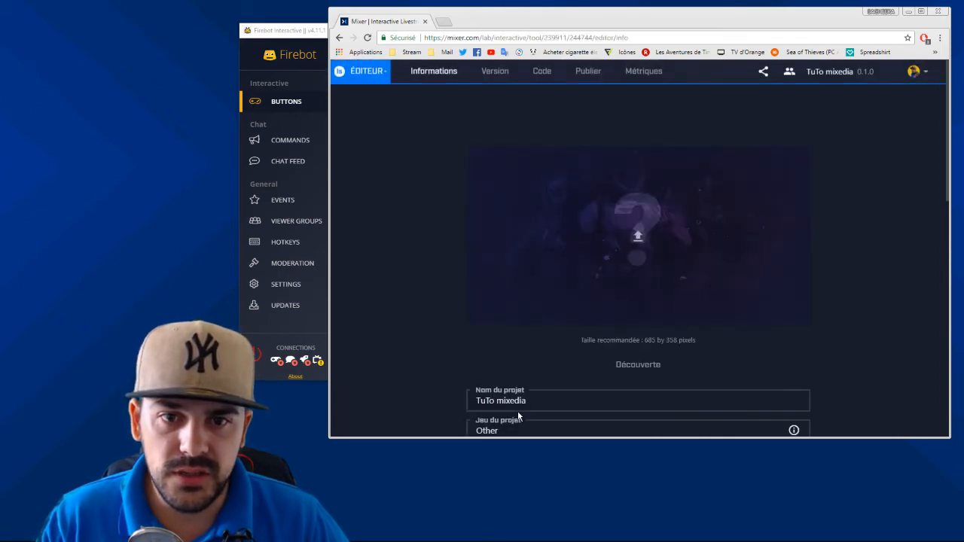
scroll(735, 299, down, 1)
scroll(824, 295, down, 2)
scroll(784, 225, up, 3)
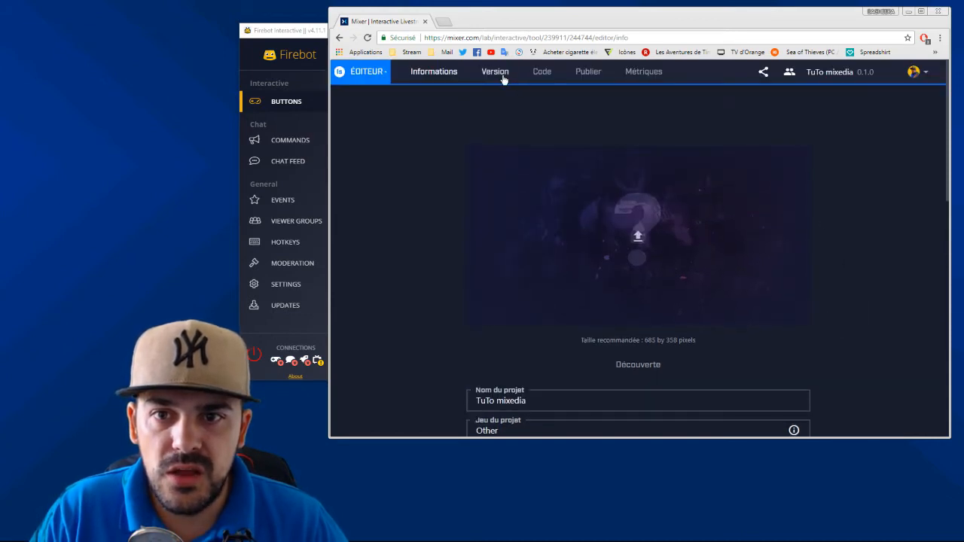
Open the project's version builder and add a button command named "mixedia" to the default scene
click(502, 76)
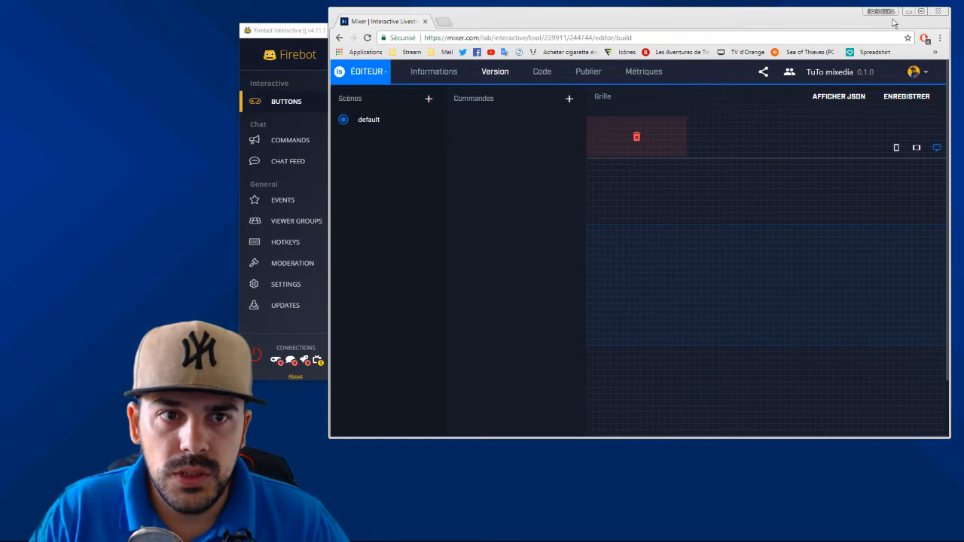
drag(329, 25, 197, 27)
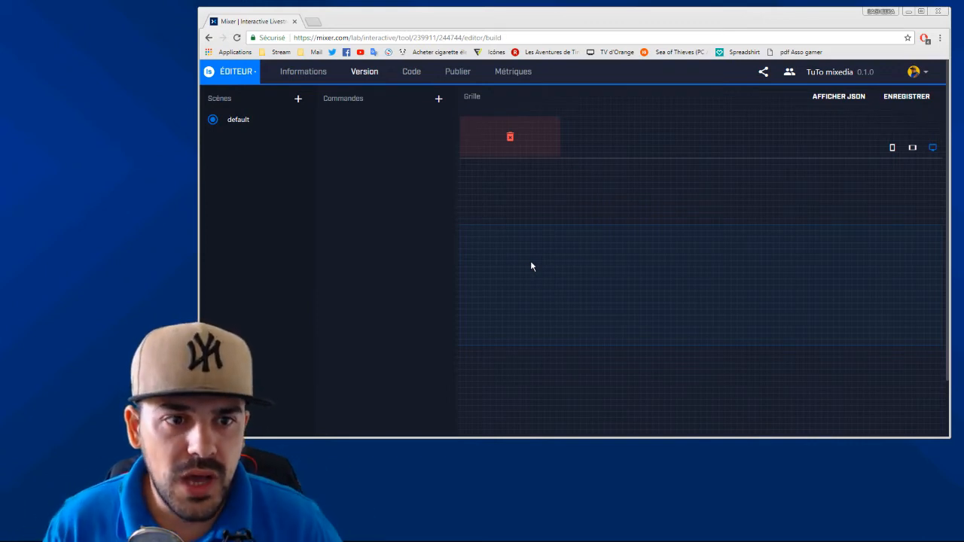
click(438, 99)
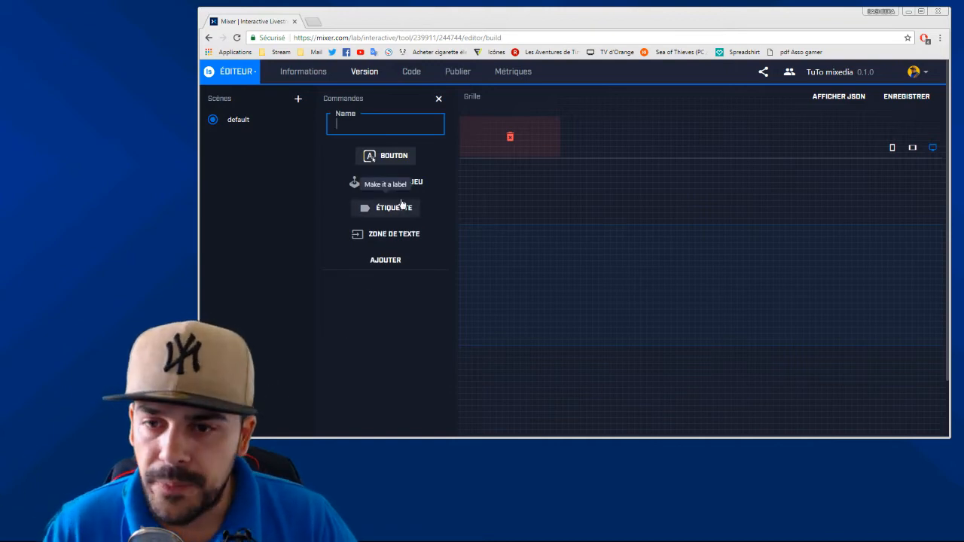
click(382, 127)
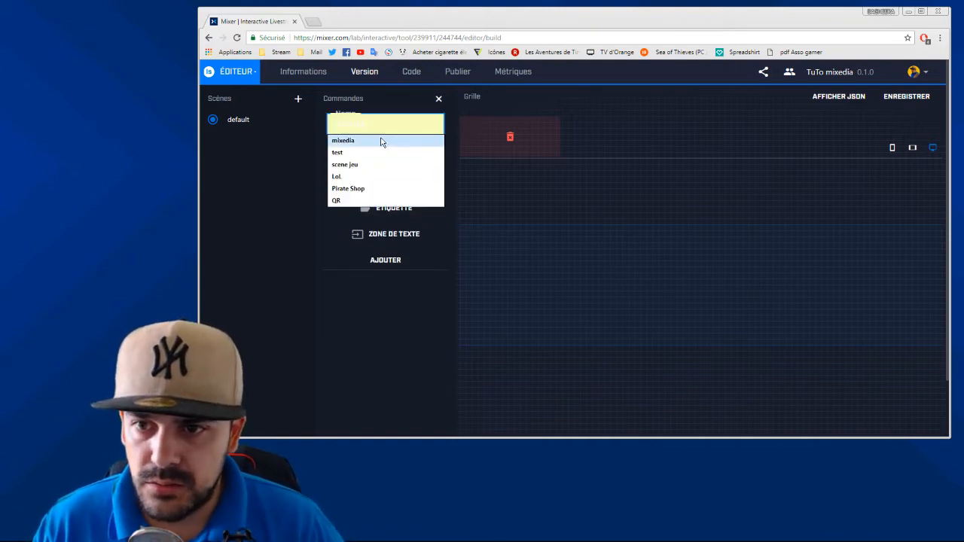
click(381, 140)
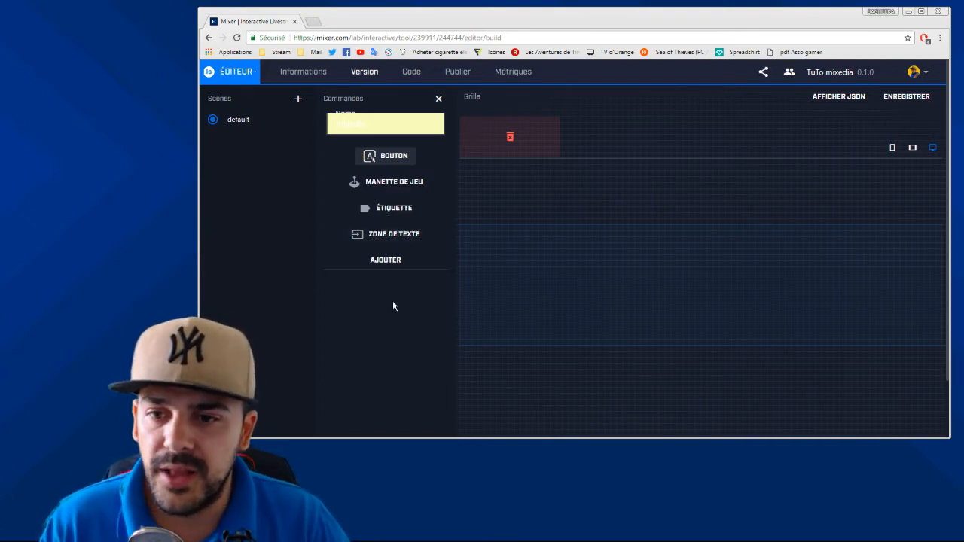
click(394, 264)
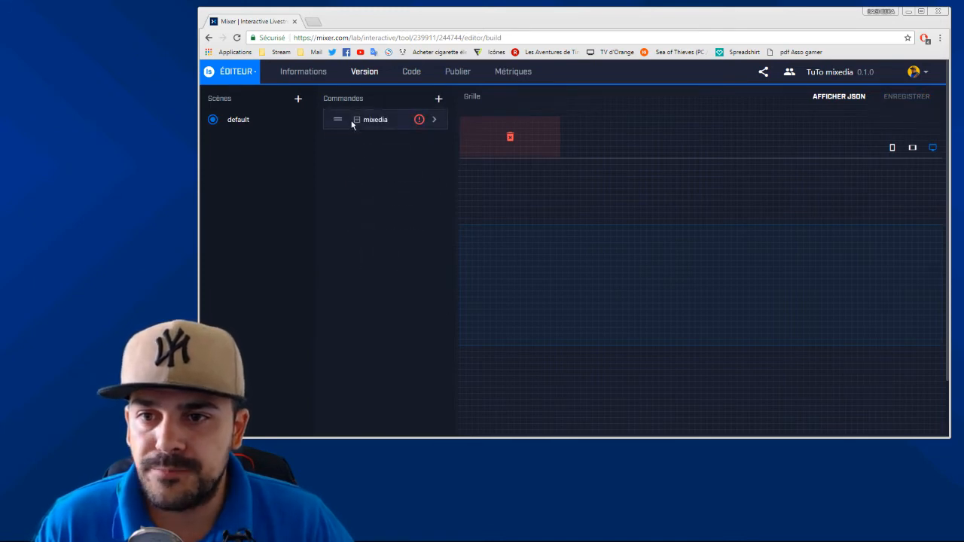
Set the text of the mixedia button to "mixedia" in its command parameters
click(434, 119)
click(471, 152)
text(mixed)
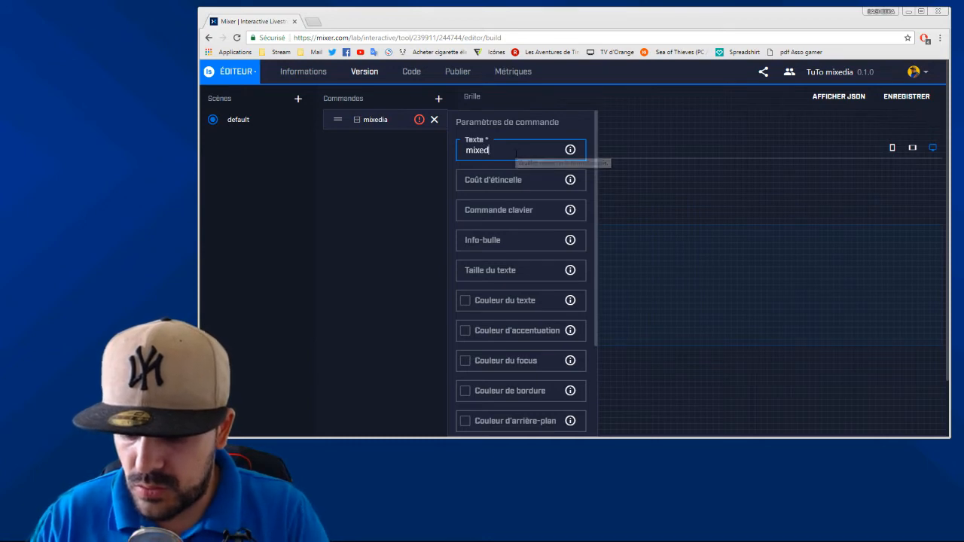
text(ia)
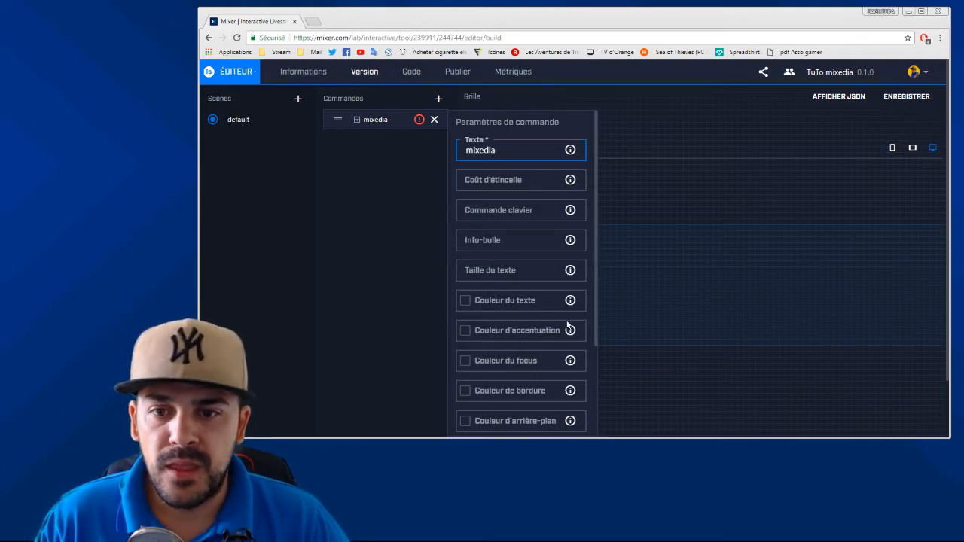
Look through the mixedia button's text, accent, focus and border color options, and close its parameters
scroll(508, 308, down, 1)
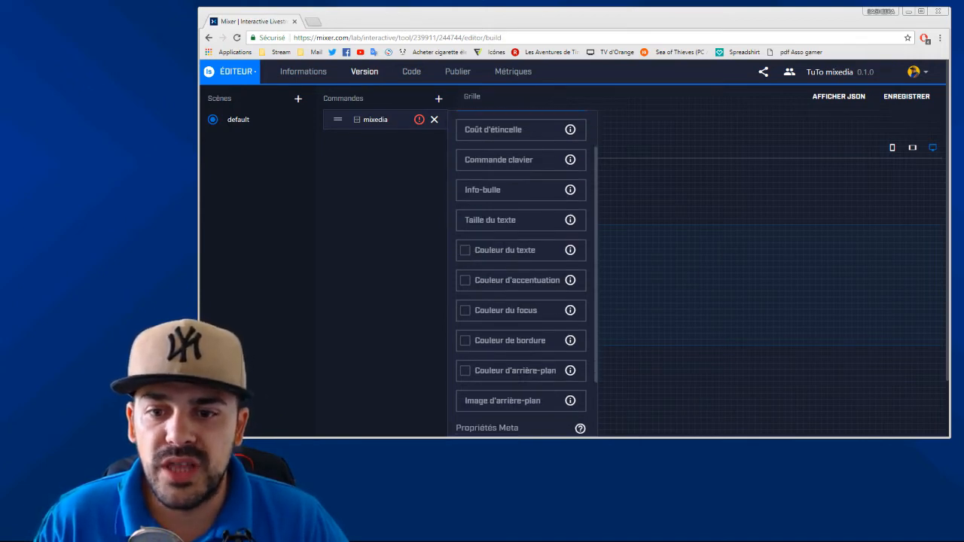
click(510, 252)
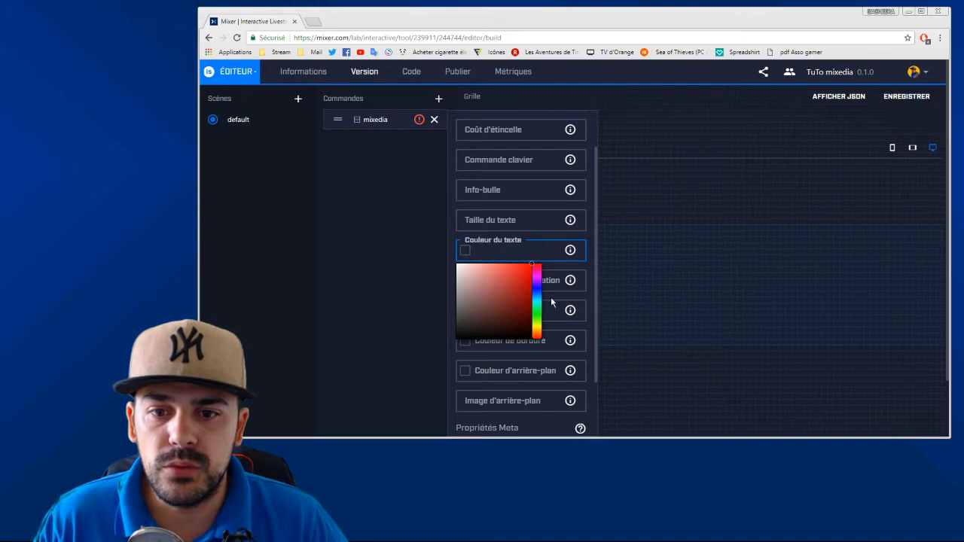
click(527, 281)
click(552, 316)
click(553, 342)
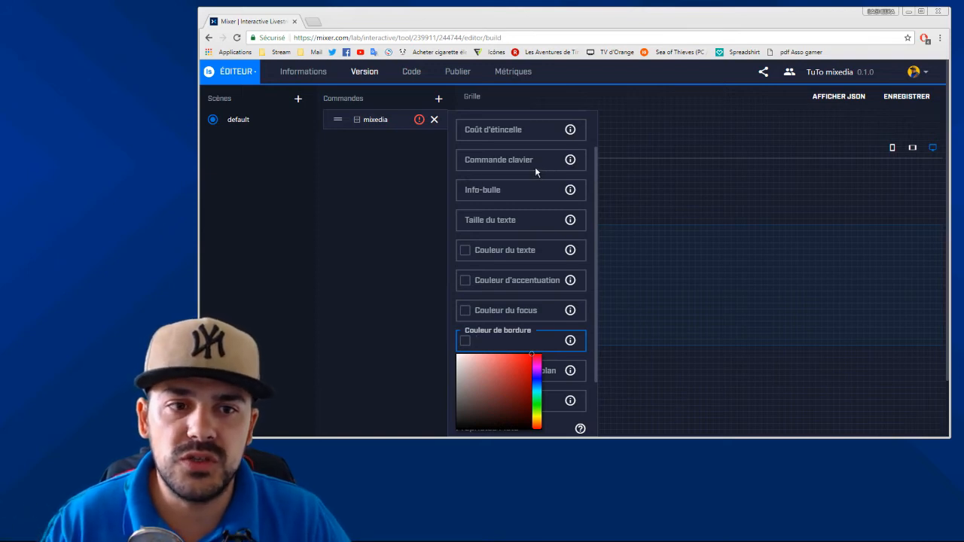
click(592, 320)
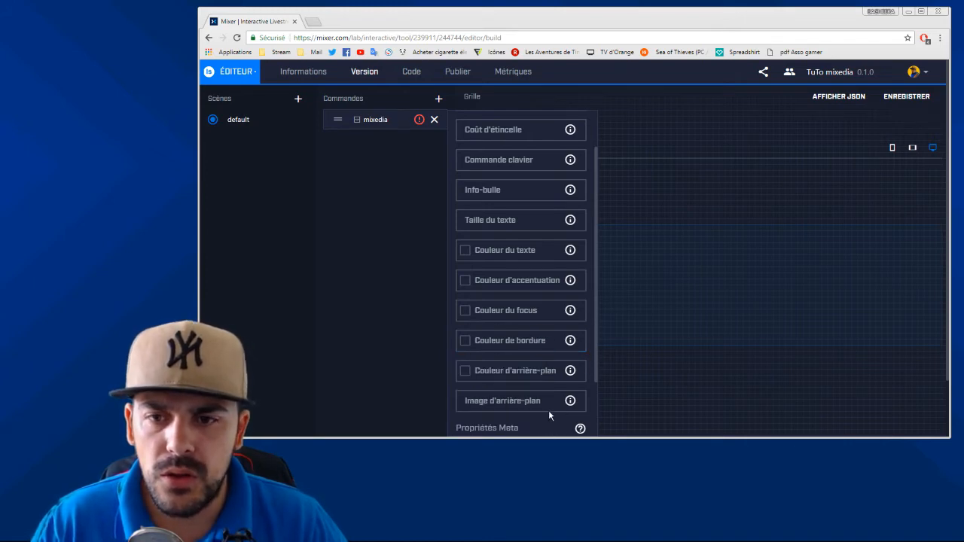
click(435, 121)
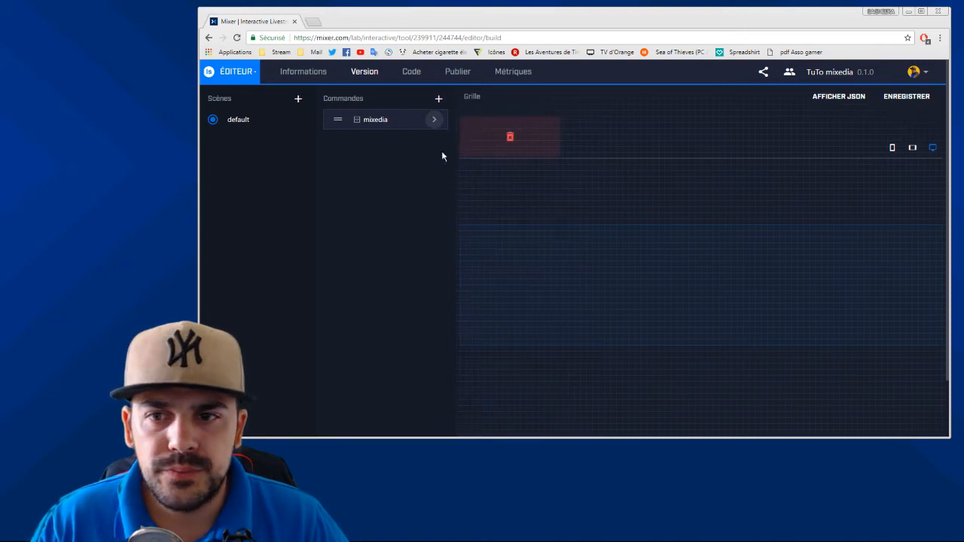
Place the mixedia button near the center of the large desktop grid and of the medium grid
drag(338, 119, 697, 279)
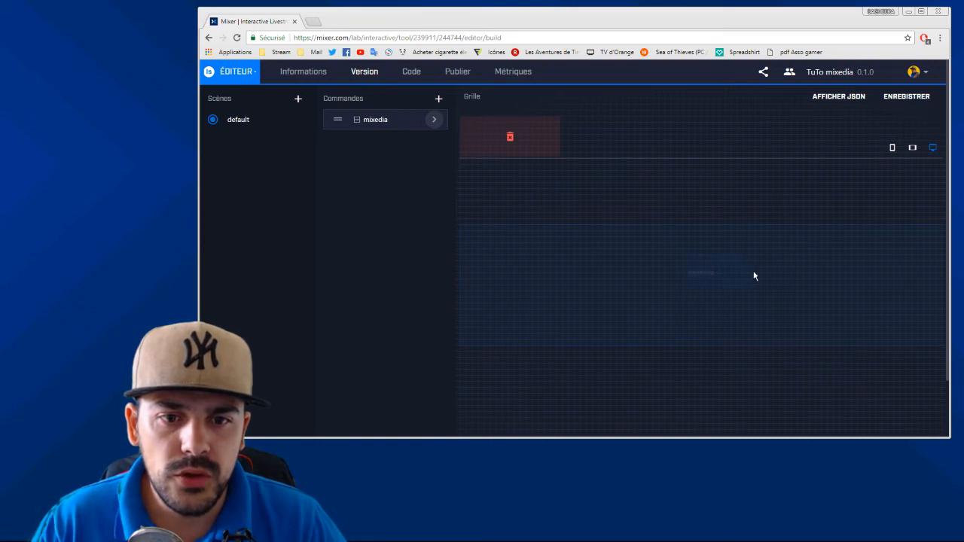
drag(716, 274, 696, 279)
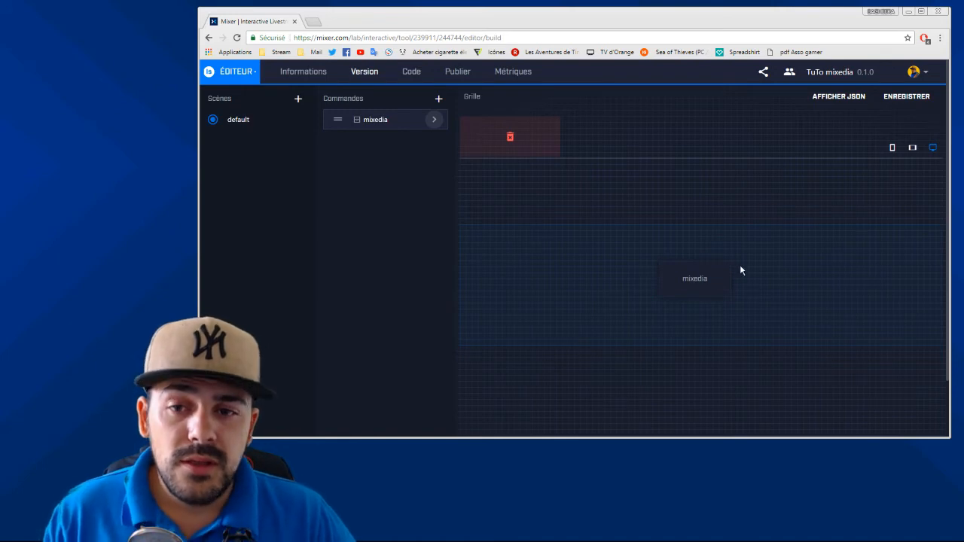
click(912, 149)
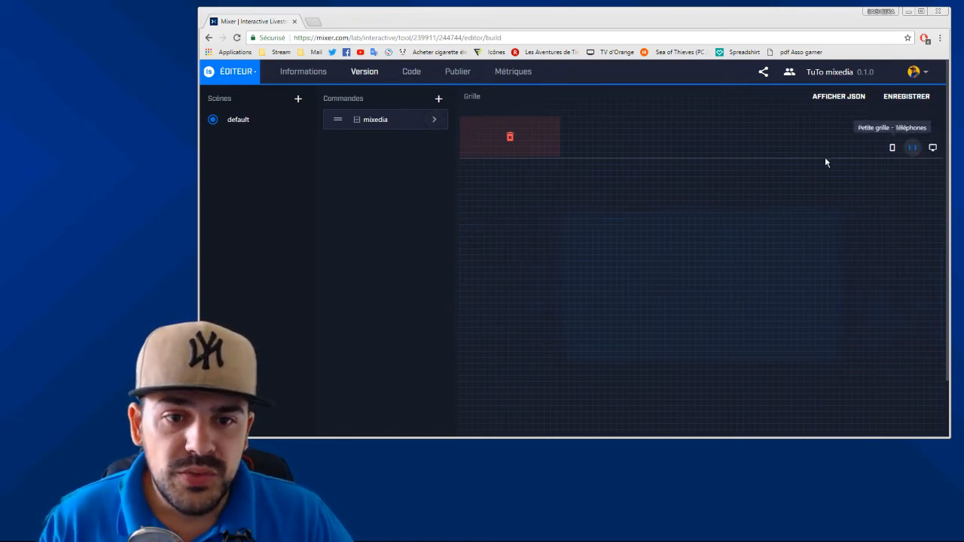
drag(338, 119, 716, 264)
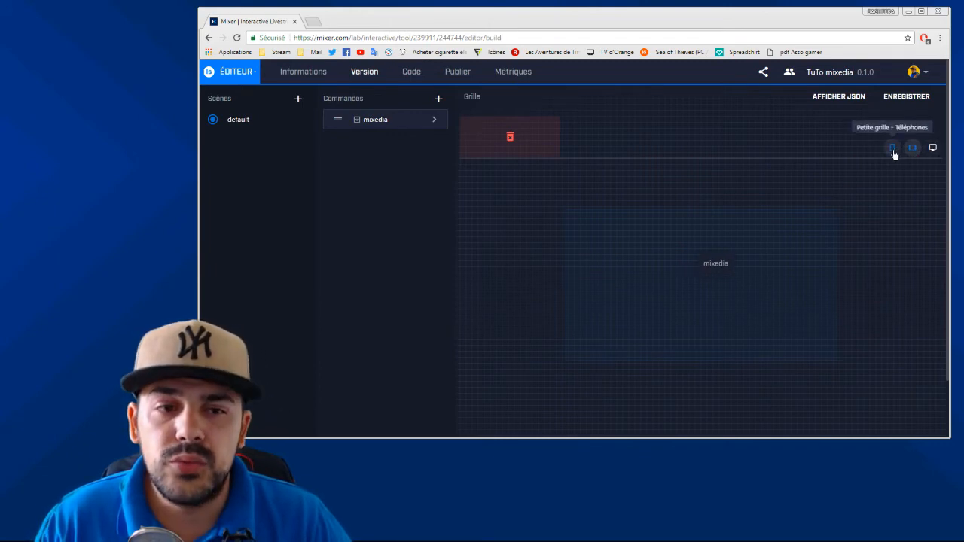
mouse_move(707, 273)
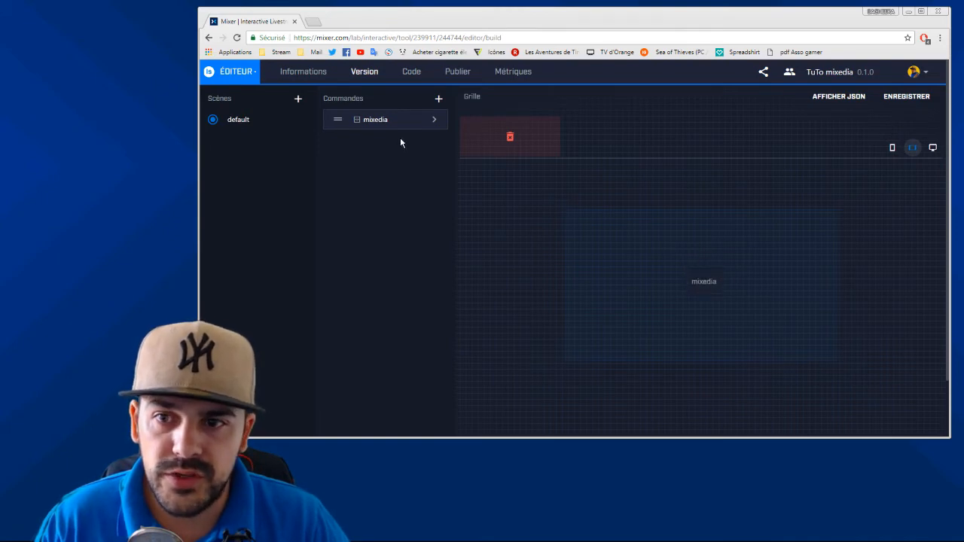
drag(339, 119, 497, 155)
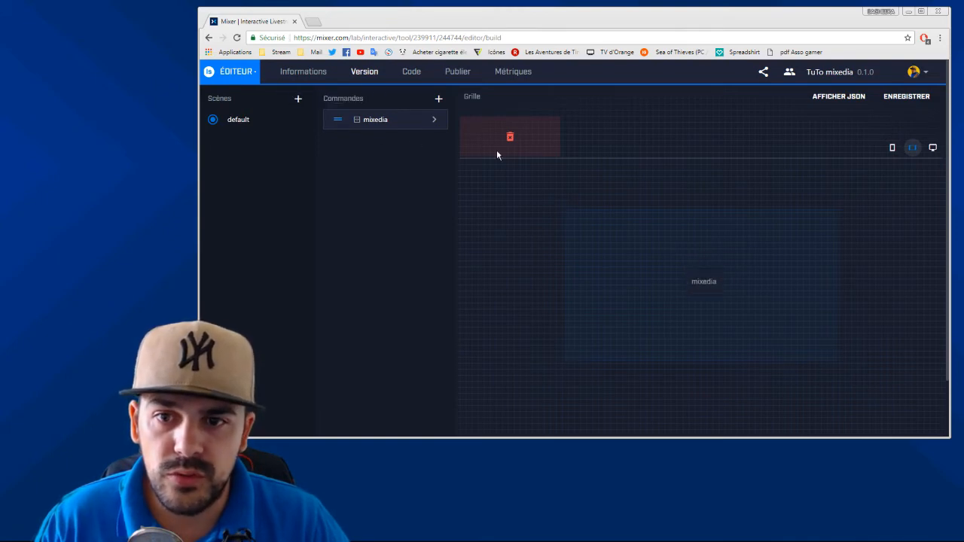
Place the mixedia button in the upper middle of the small phone grid
click(892, 148)
drag(338, 120, 697, 190)
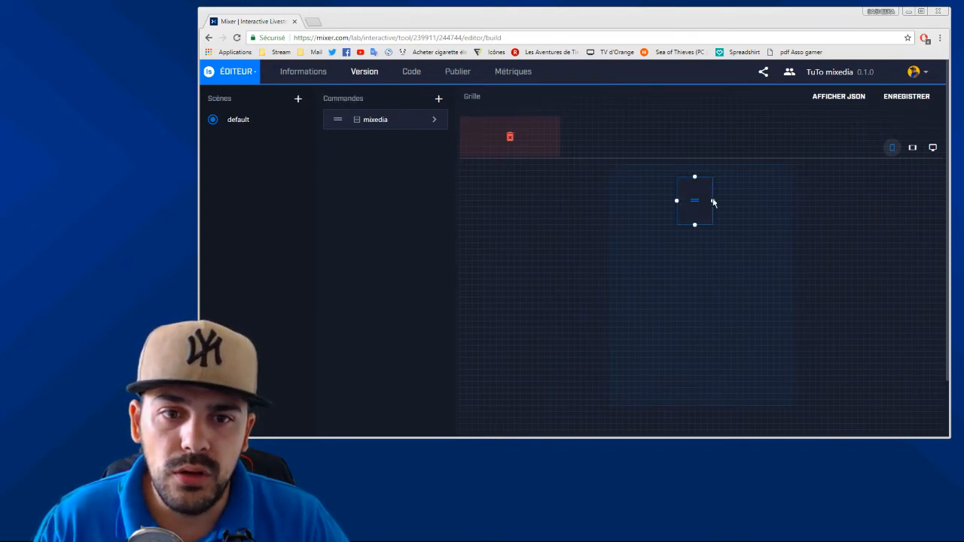
Widen the mixedia button near the upper middle of the small phone grid and save the interactive project
mouse_move(713, 200)
mouse_down()
mouse_move(736, 207)
mouse_move(702, 202)
mouse_up()
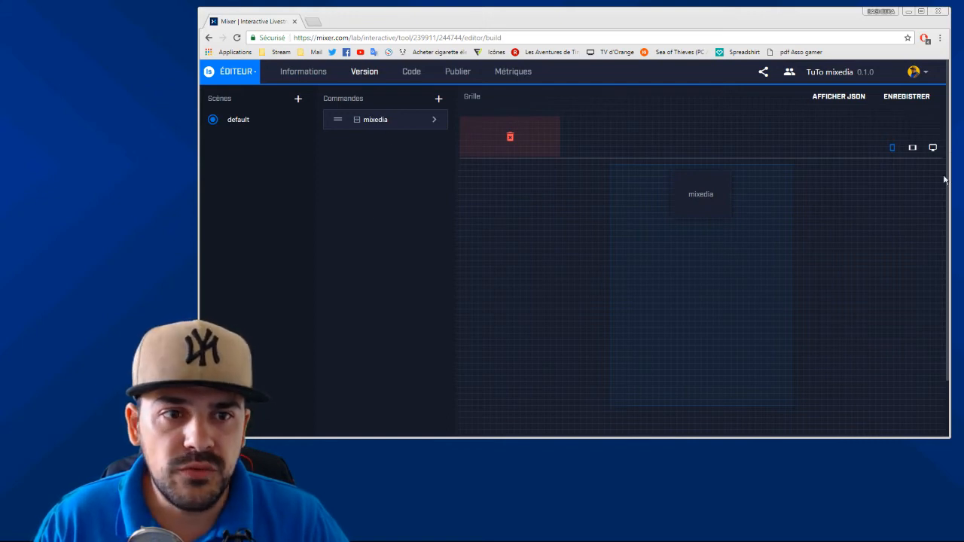
click(915, 98)
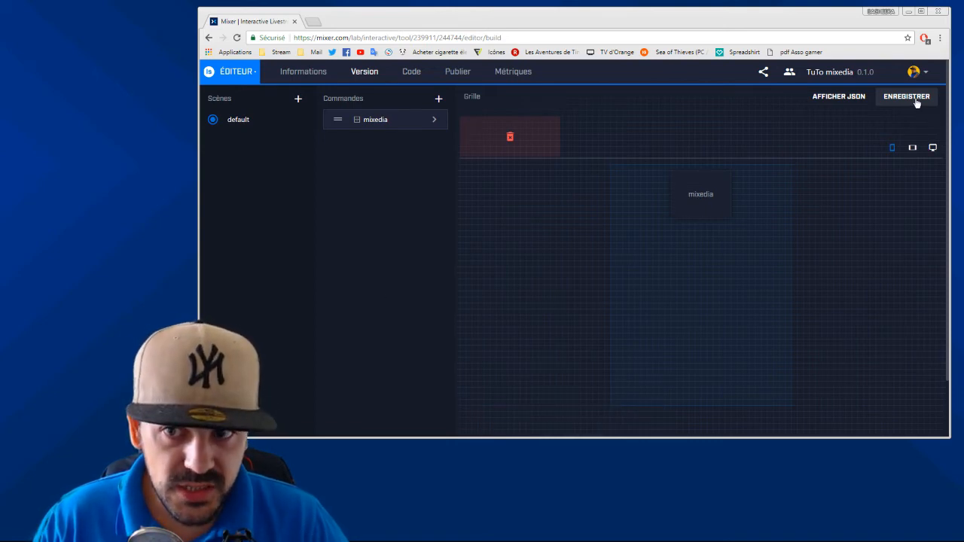
Switch to Firebot and start adding a new interactive board
mouse_move(558, 540)
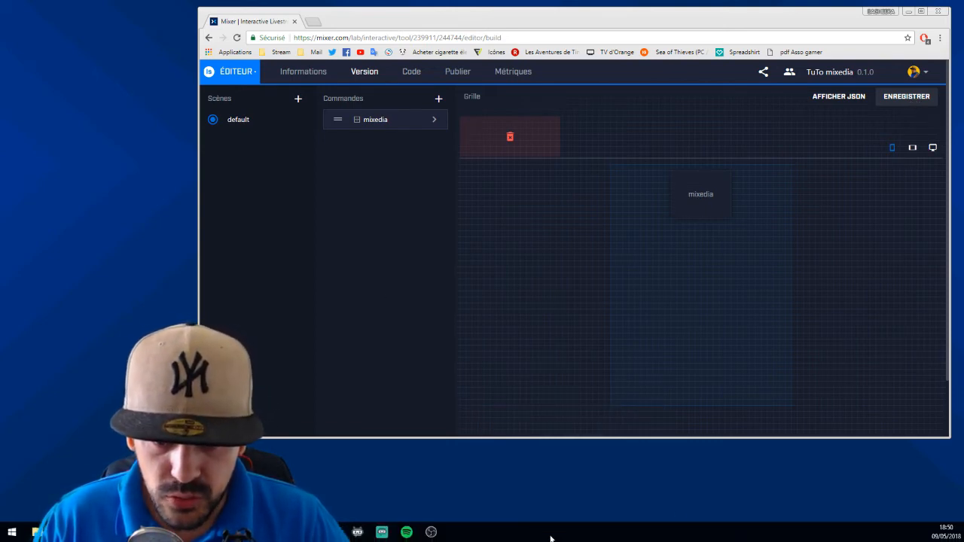
click(358, 532)
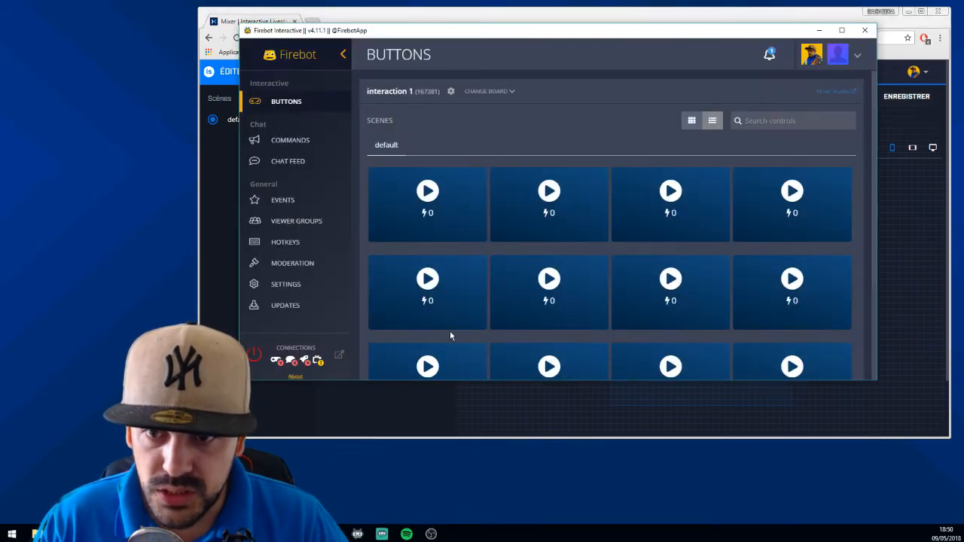
click(508, 97)
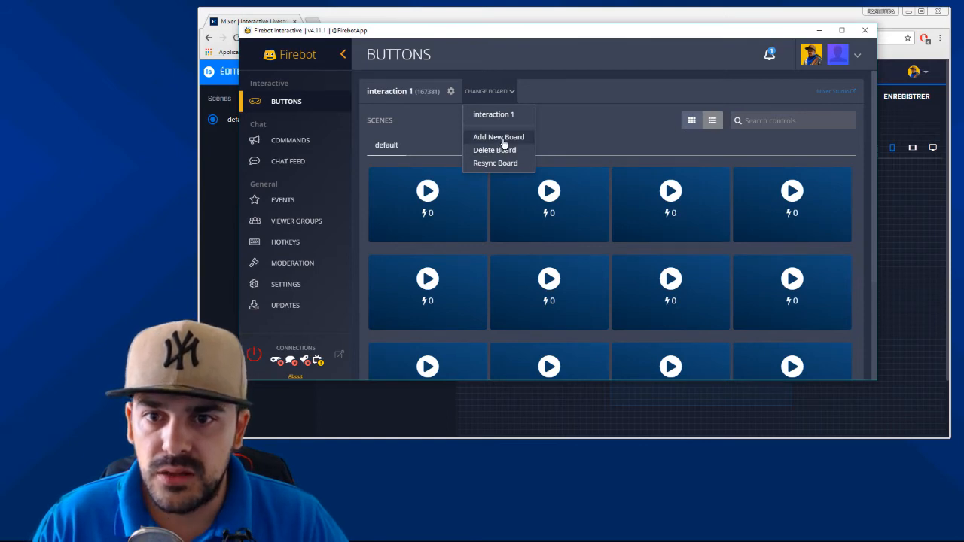
click(504, 143)
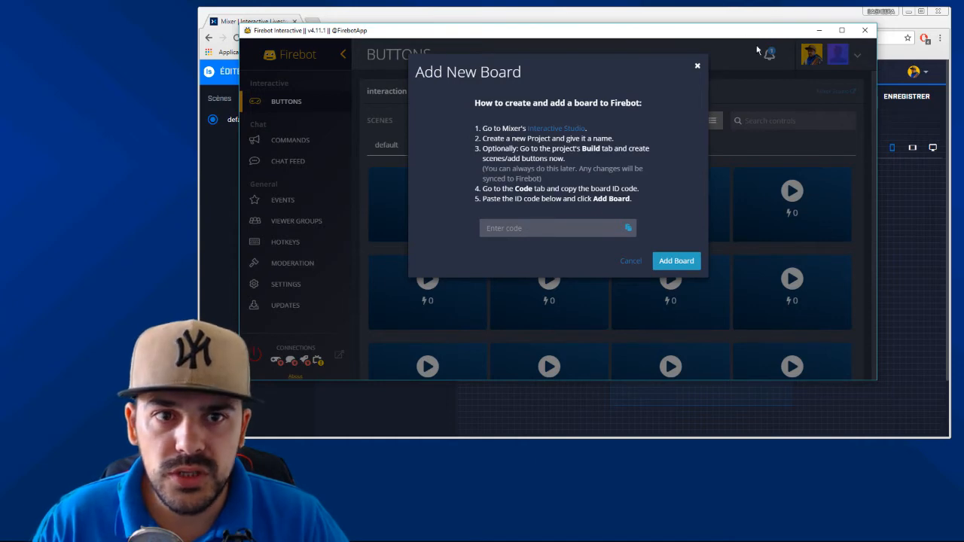
Return to the Mixer editor in the browser and copy the TuTo mixedia project's version ID from its code page
click(715, 23)
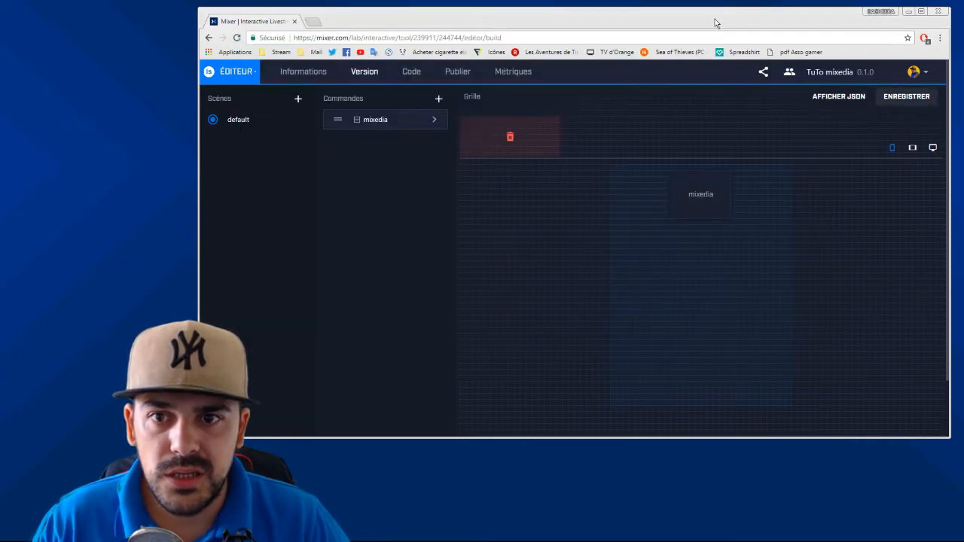
click(412, 72)
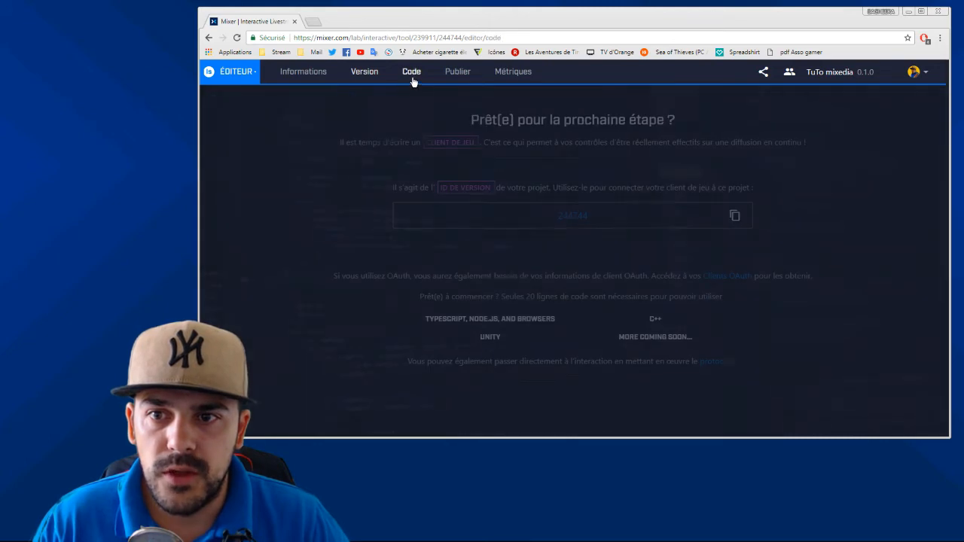
drag(555, 215, 591, 218)
key(ctrl+c)
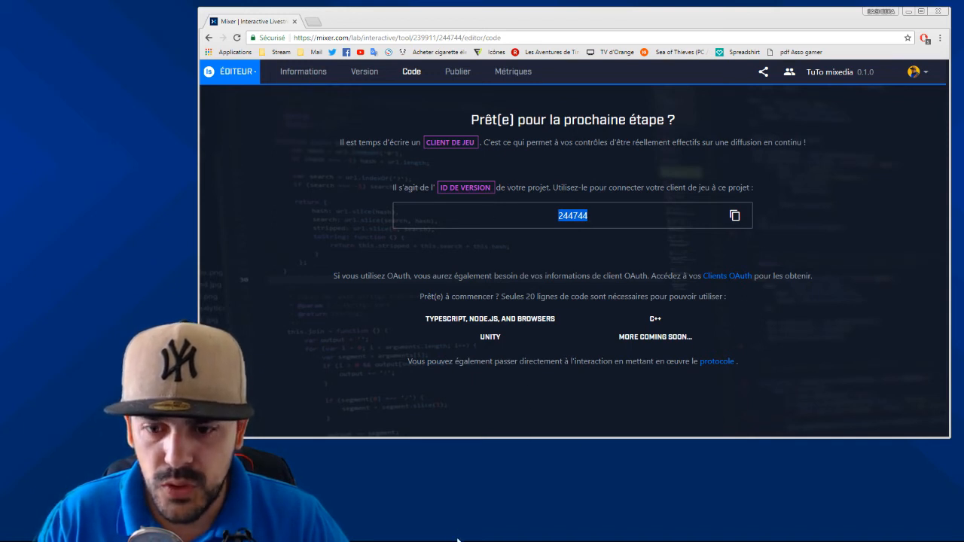
Switch to Firebot, add the new board with the copied version ID, and select the TuTo mixedia board
click(357, 536)
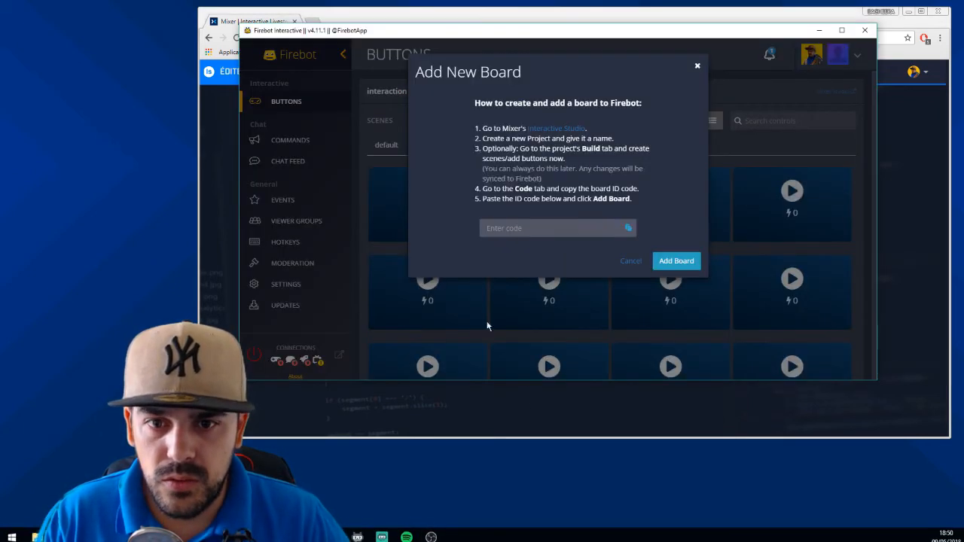
click(529, 228)
key(ctrl+v)
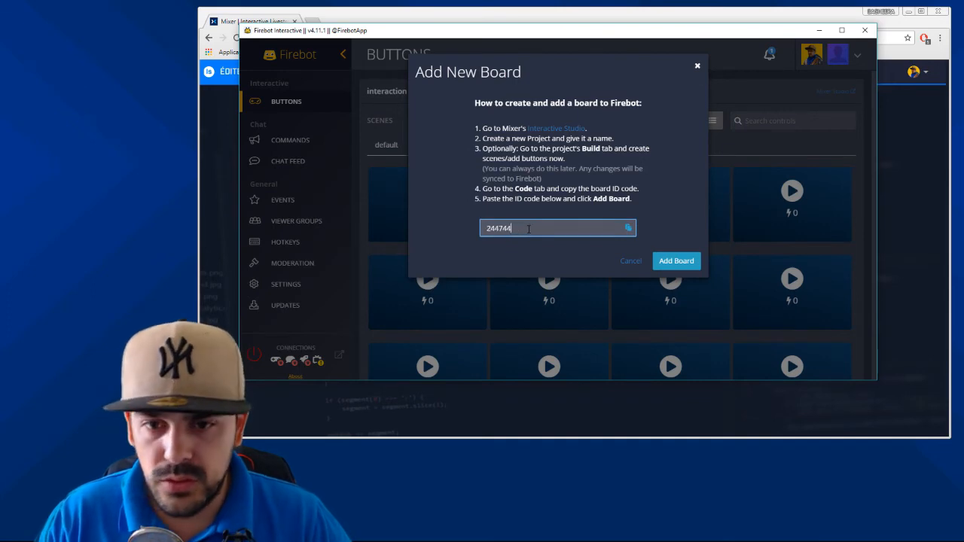
click(675, 262)
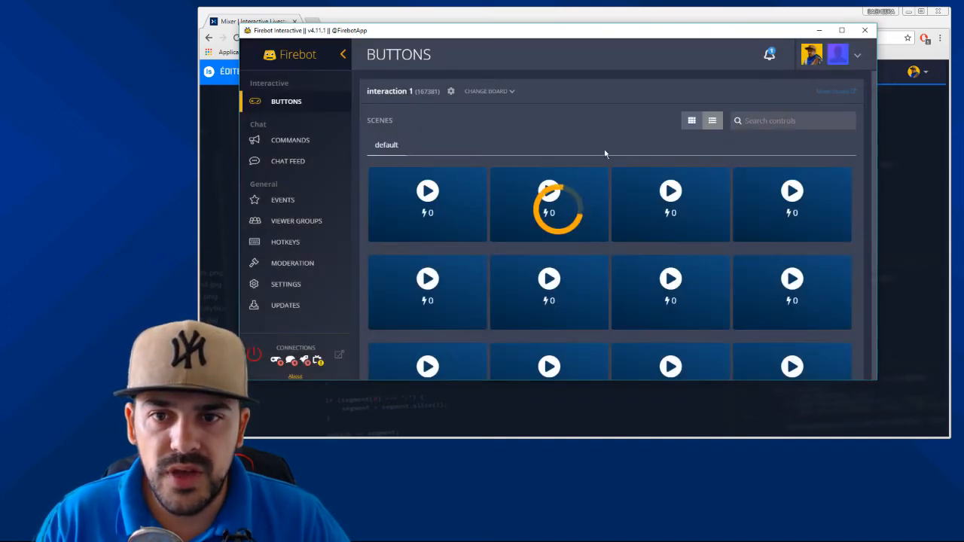
click(515, 91)
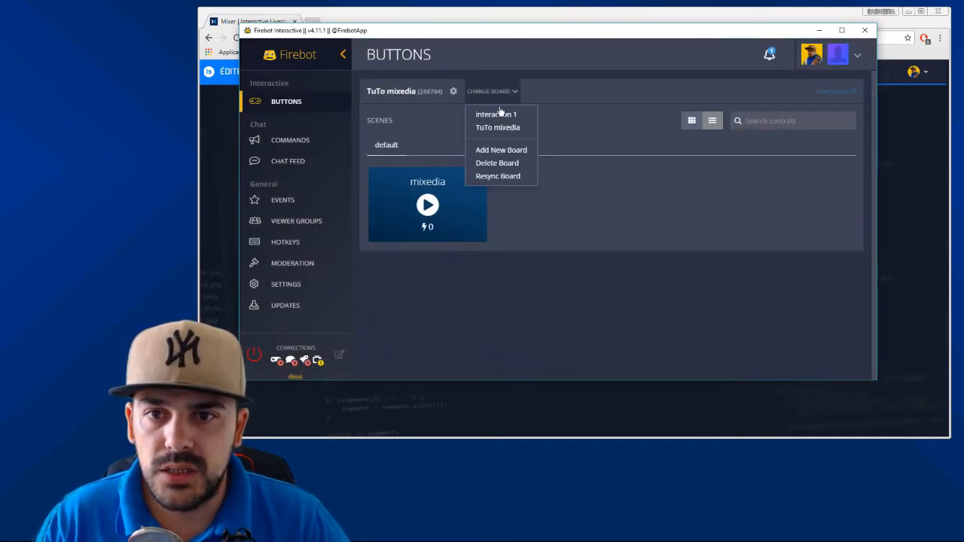
click(502, 127)
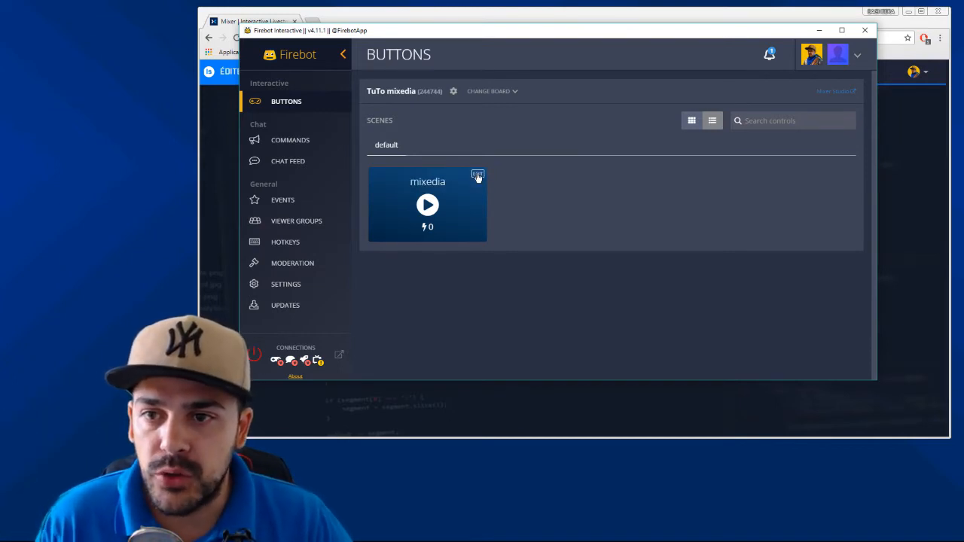
Edit the mixedia button, setting its spark cost to 10 and its cooldown to 120 seconds
click(477, 176)
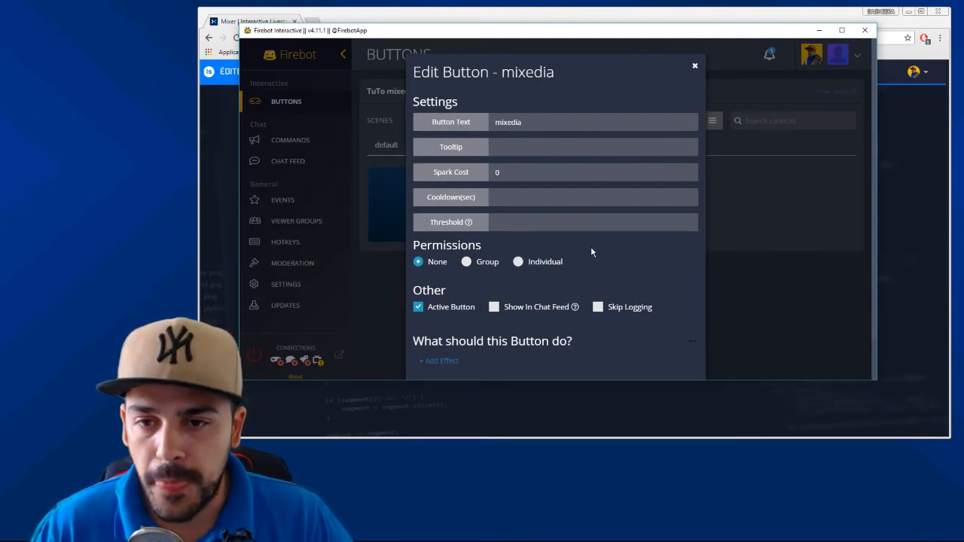
double_click(496, 173)
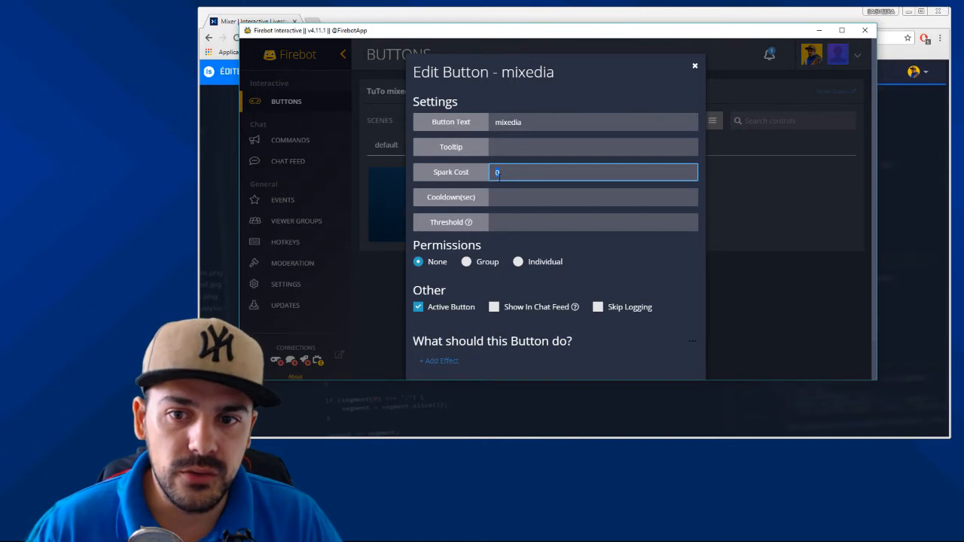
text(10)
click(507, 195)
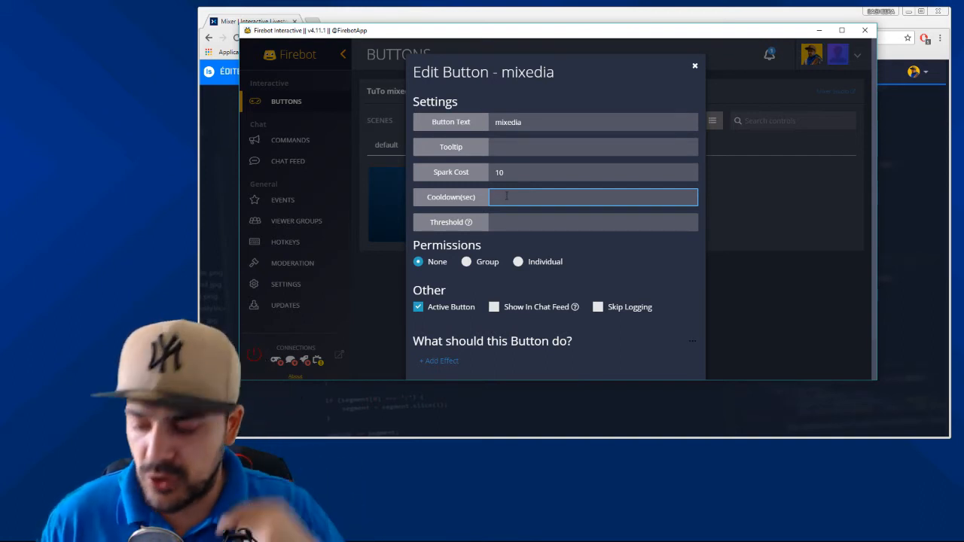
text(120)
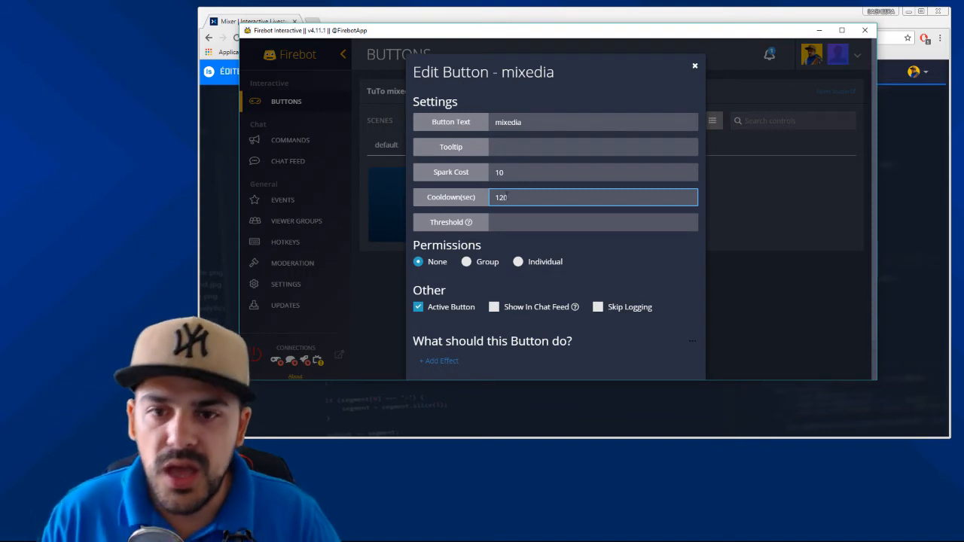
click(601, 255)
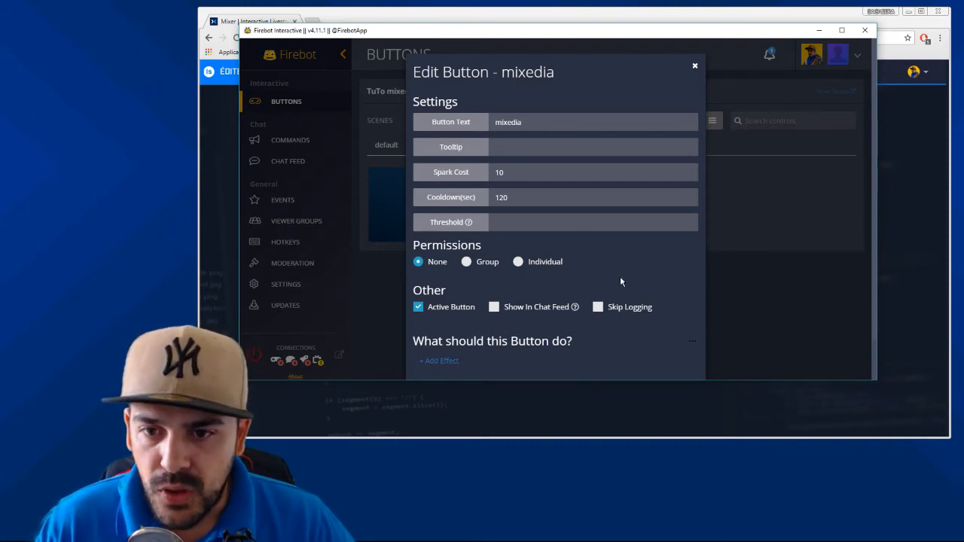
Start a new effect for the mixedia button and choose Chat as the effect type
scroll(620, 281, down, 1)
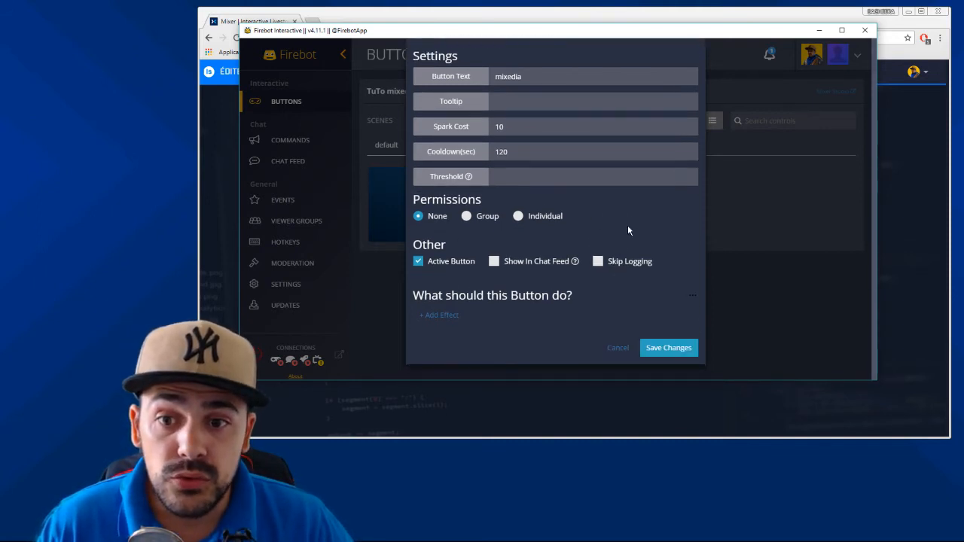
scroll(628, 225, up, 1)
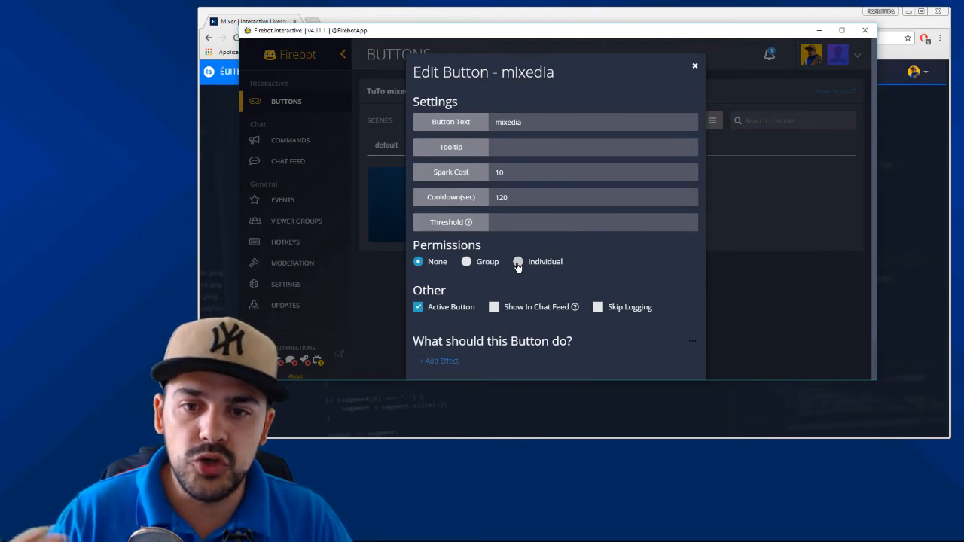
scroll(527, 268, down, 1)
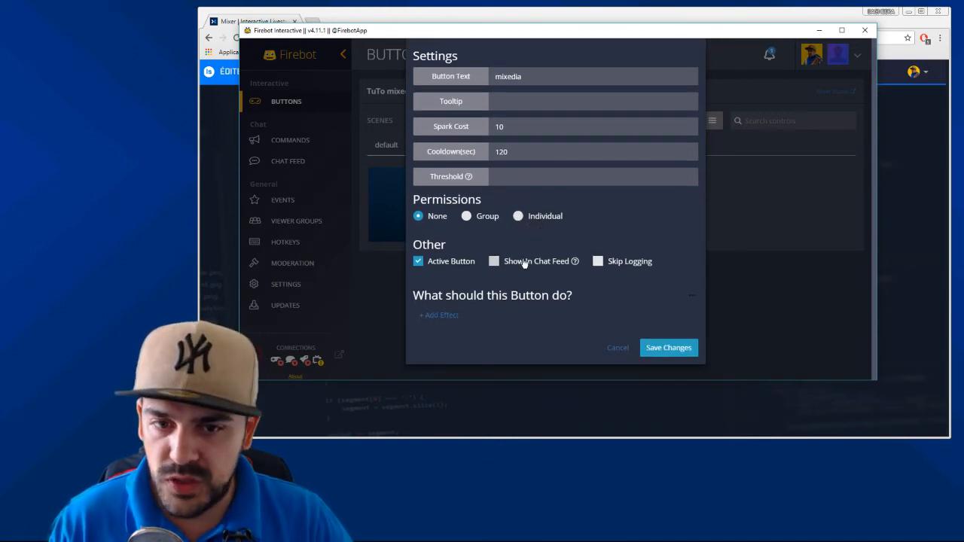
click(441, 317)
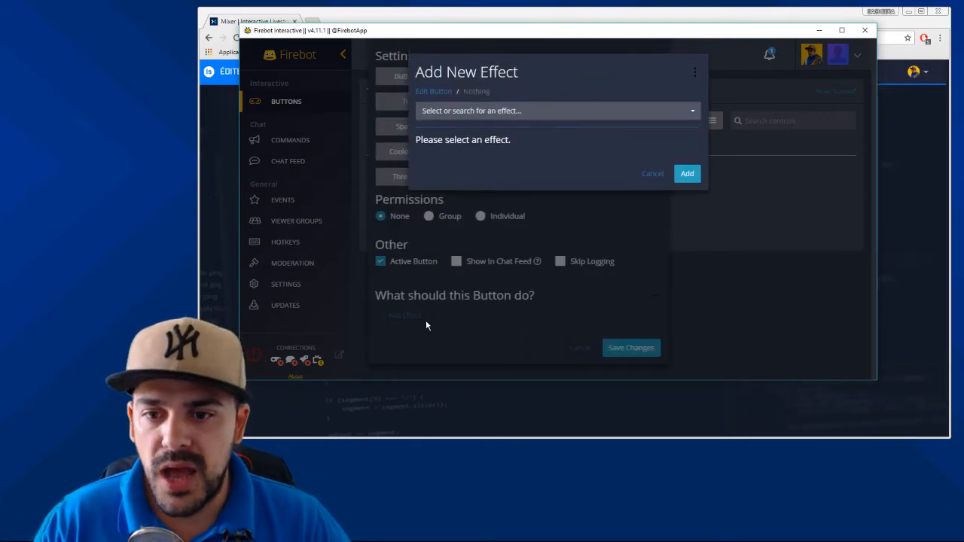
click(689, 112)
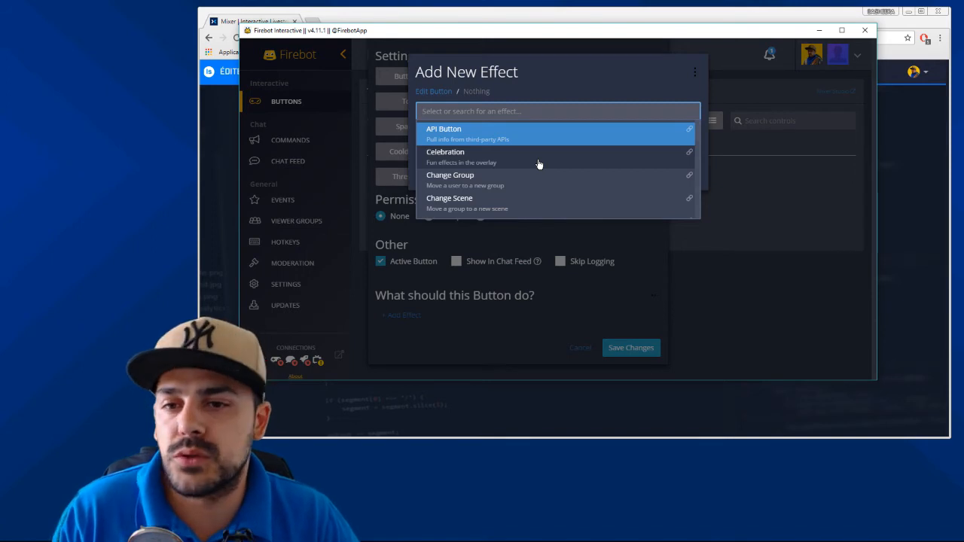
scroll(539, 164, down, 1)
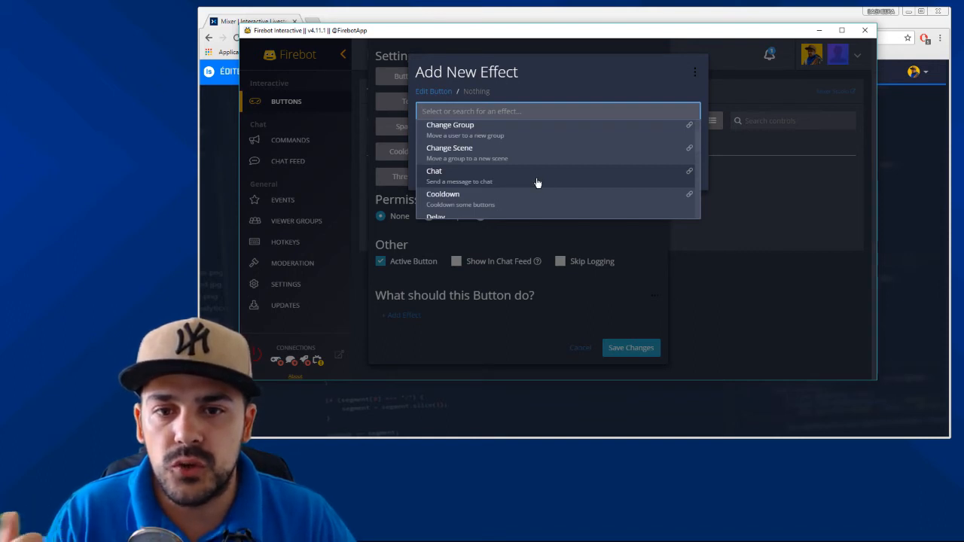
click(537, 183)
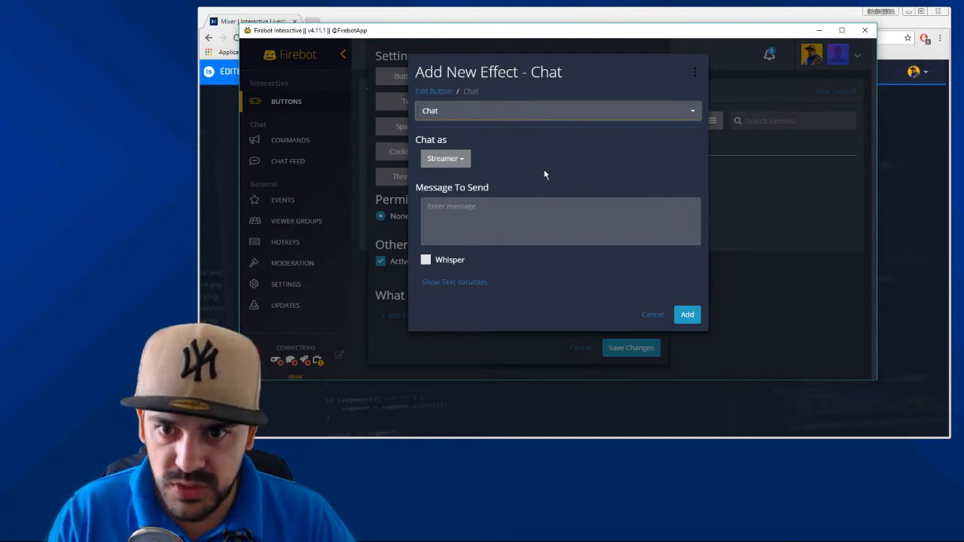
Keep Streamer as the chat sender and enter the message "voici le lien mixedia <<< mixedia.fr >>>"
click(462, 159)
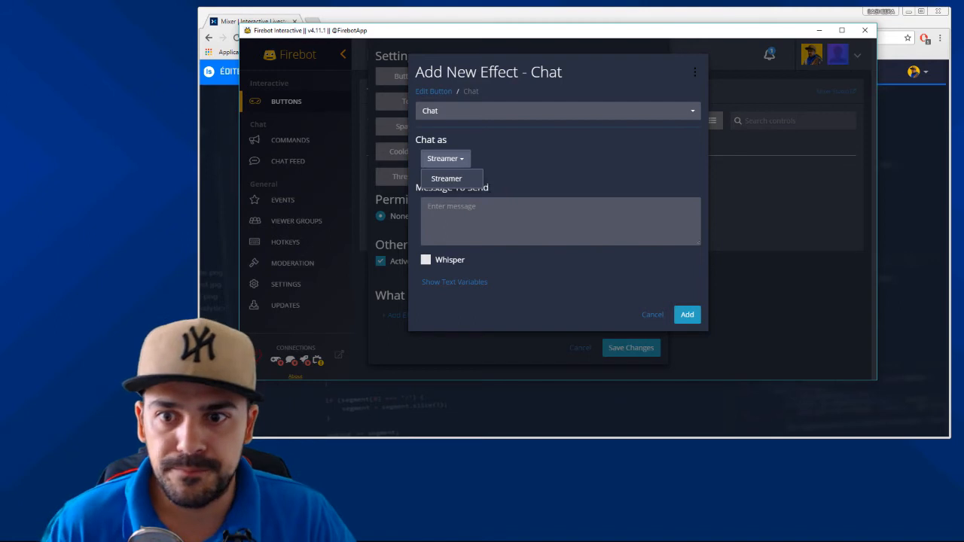
click(531, 162)
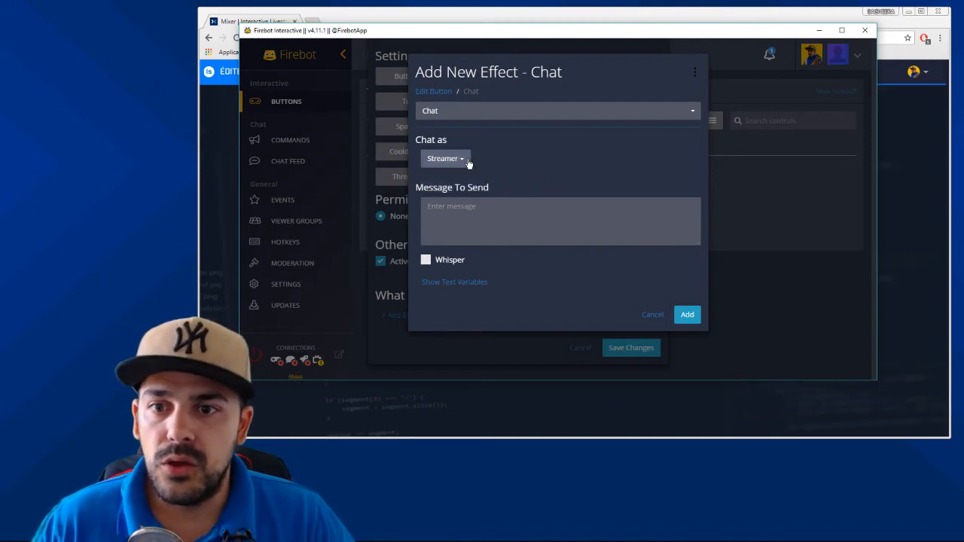
click(469, 221)
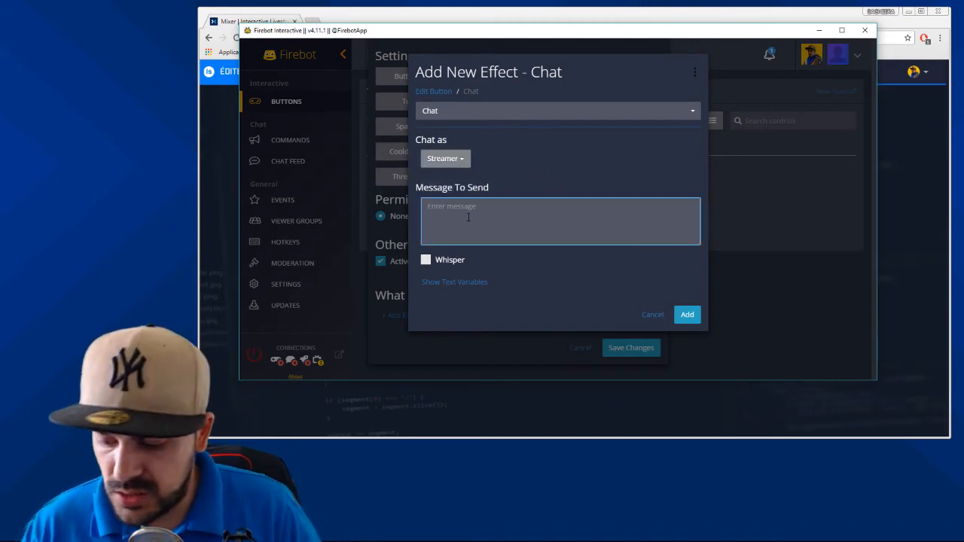
text(vo)
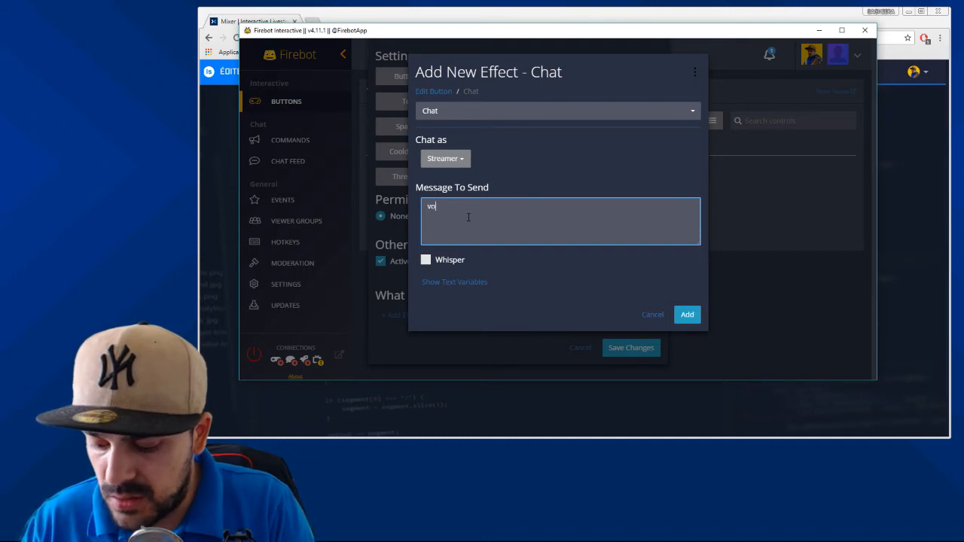
text(ici le lei)
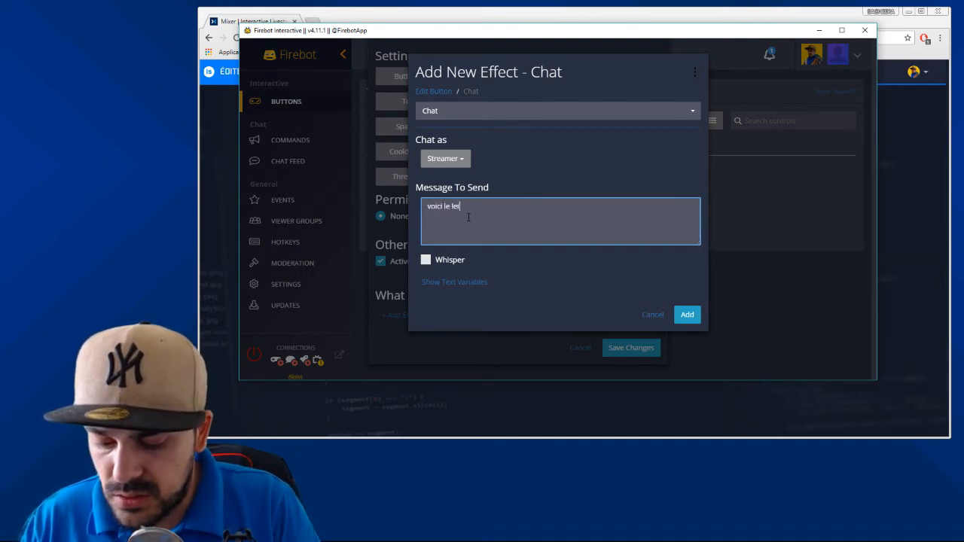
text(en )
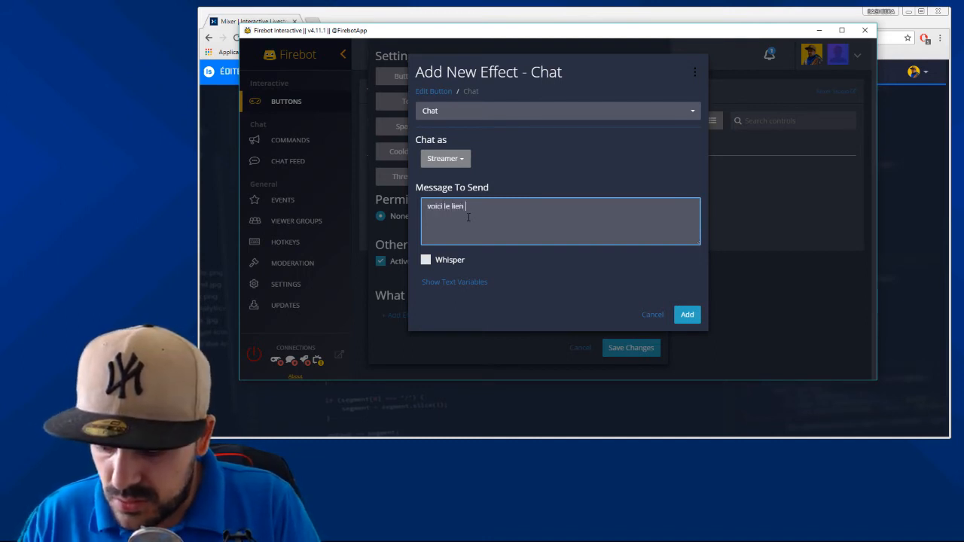
text(mixedia)
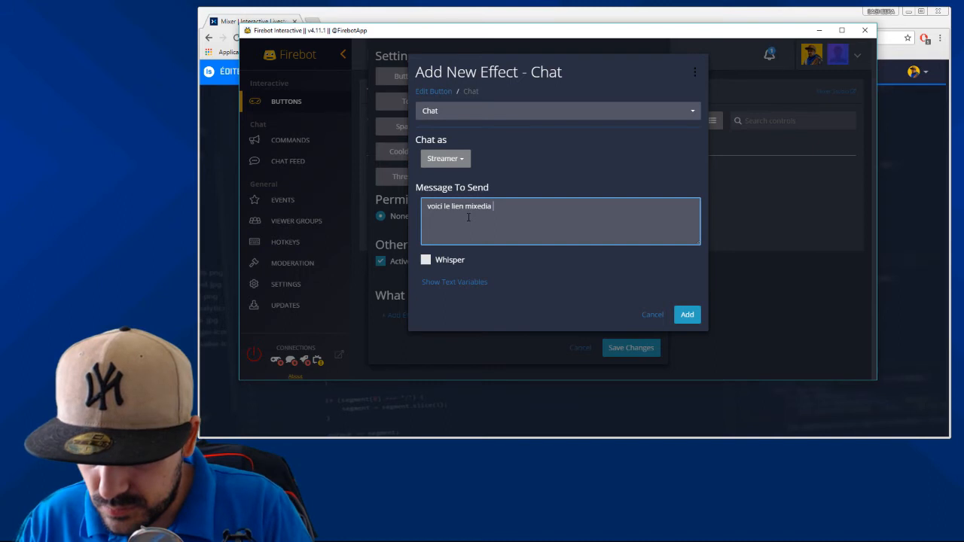
text(<<<)
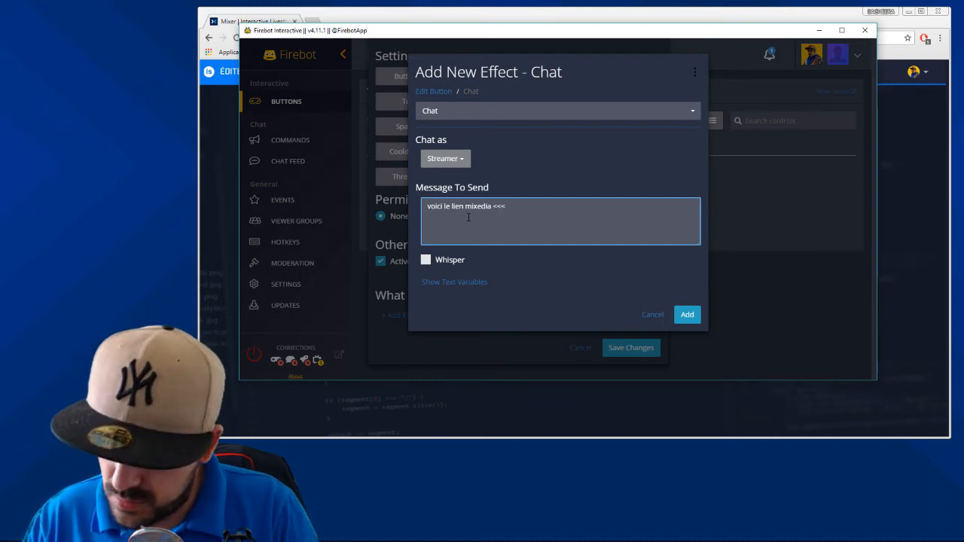
text( mixedia)
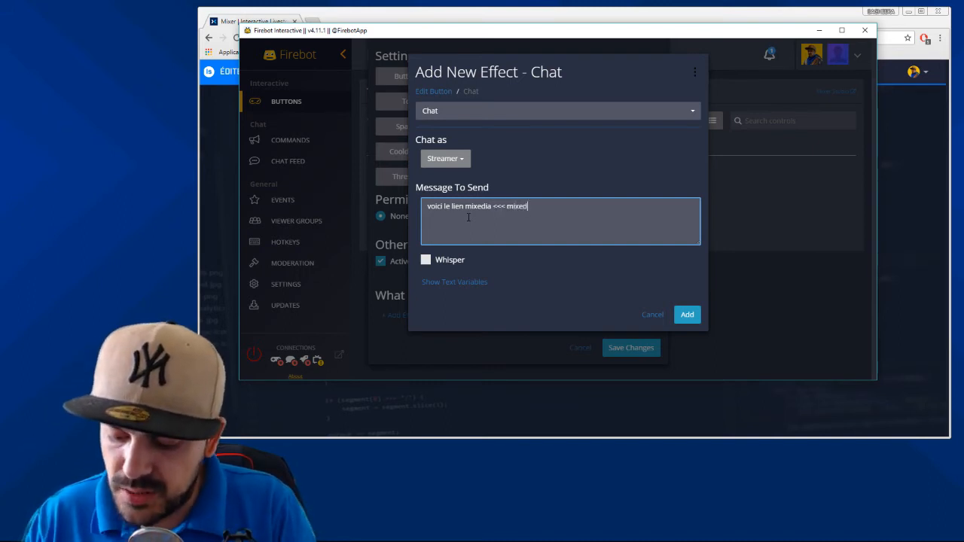
text(.fr)
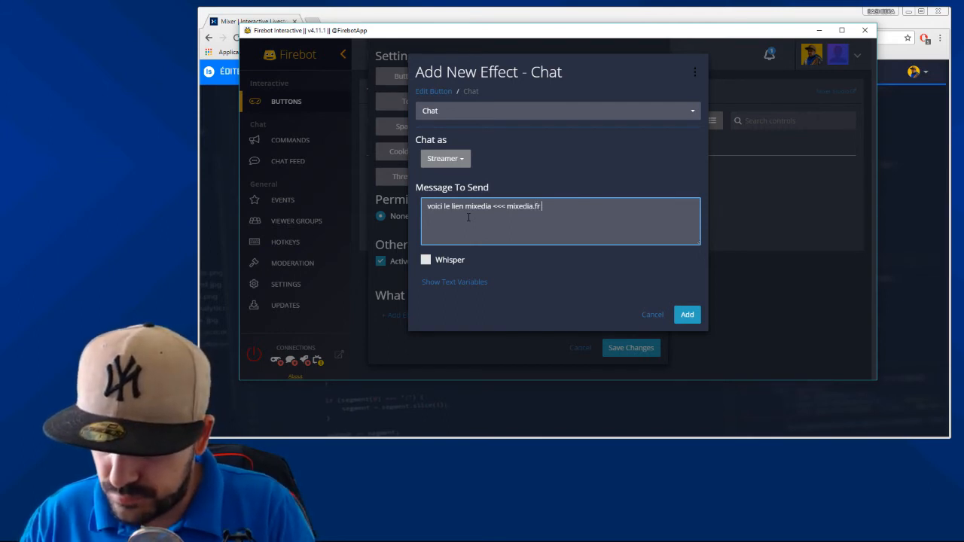
text( >>>)
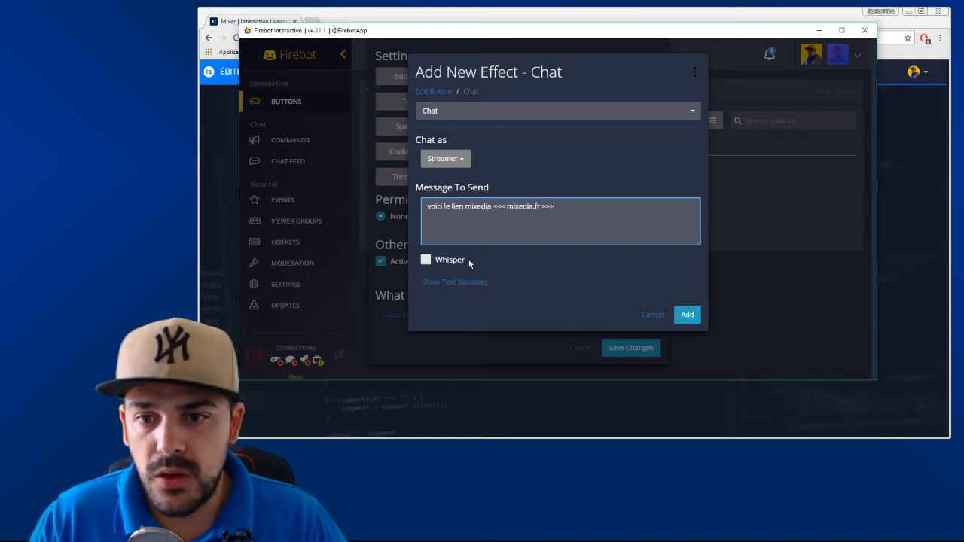
Make the message a whisper addressed to $(user), consulting the General text variables for the variable name
click(426, 261)
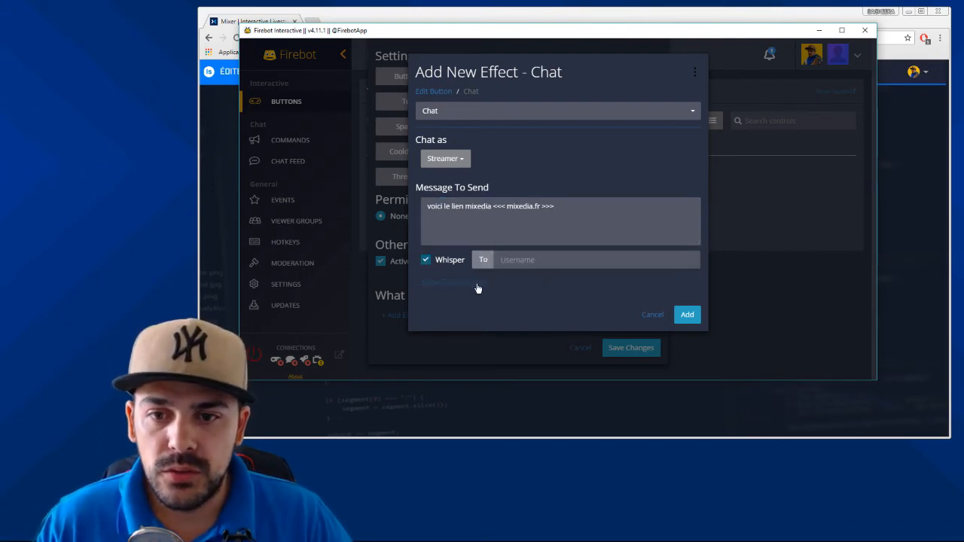
click(427, 260)
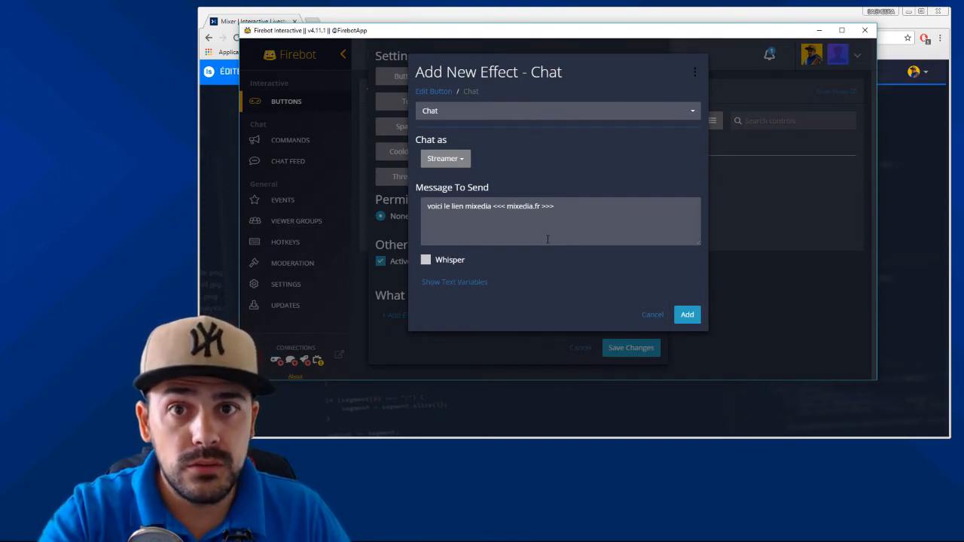
click(426, 260)
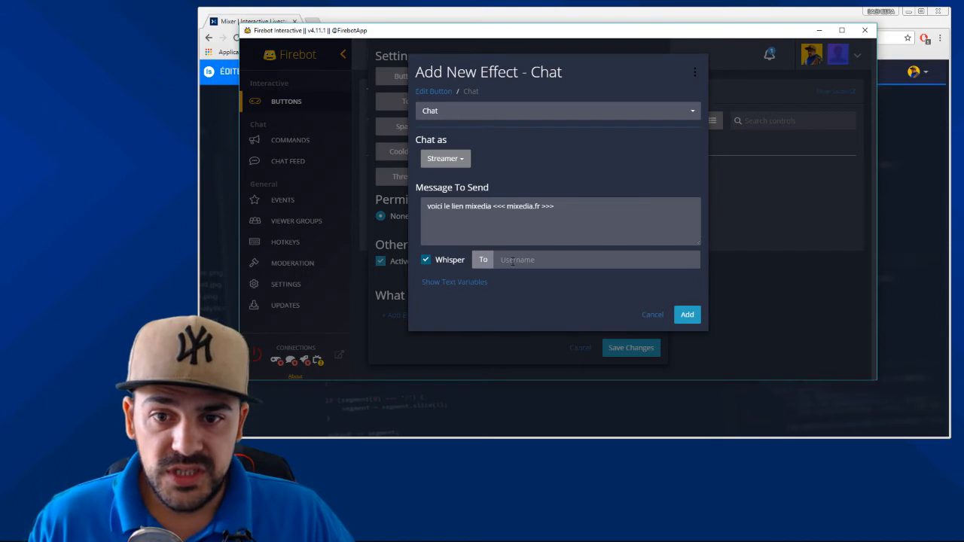
click(468, 283)
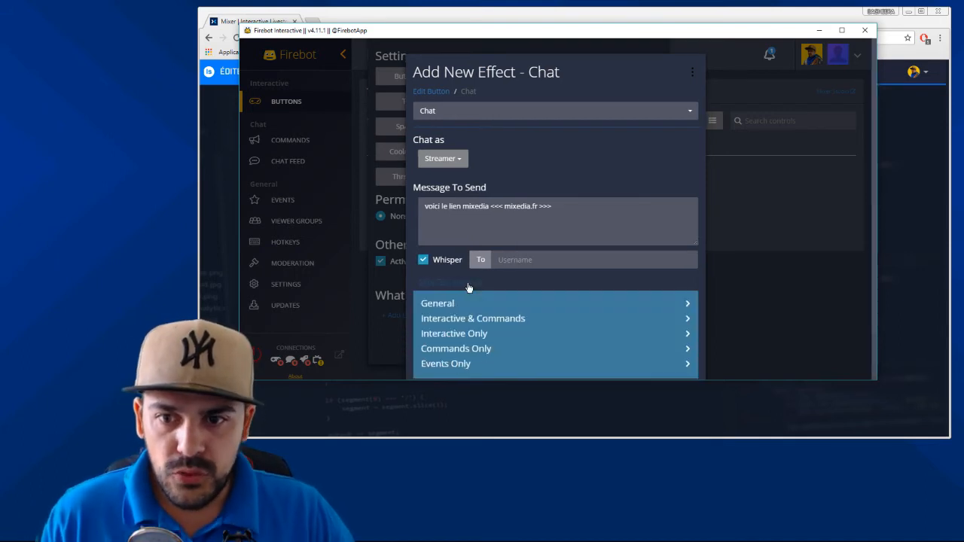
click(482, 283)
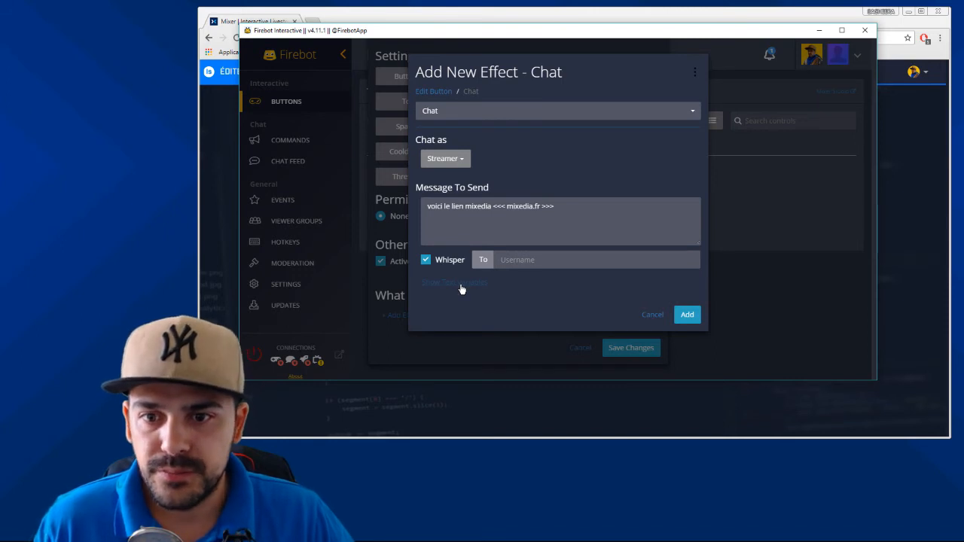
click(461, 286)
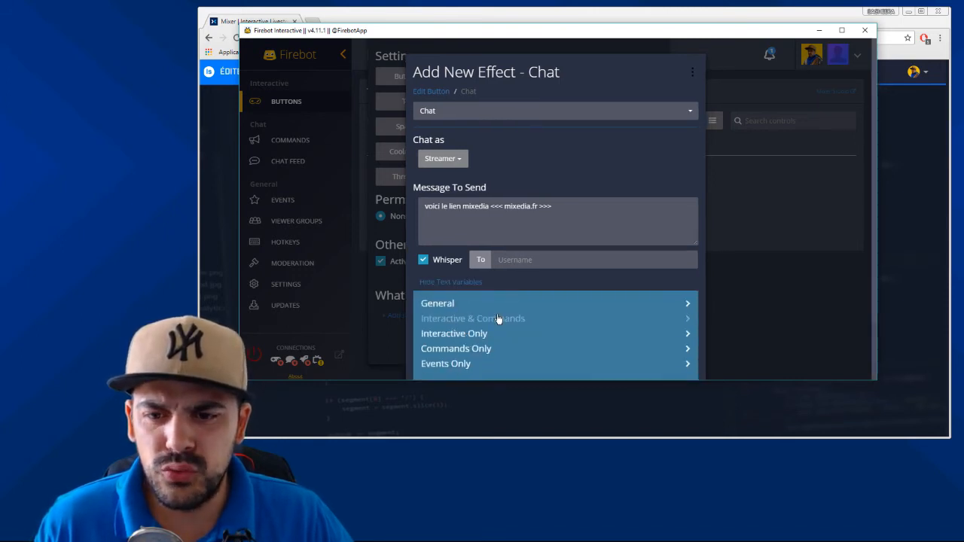
click(687, 307)
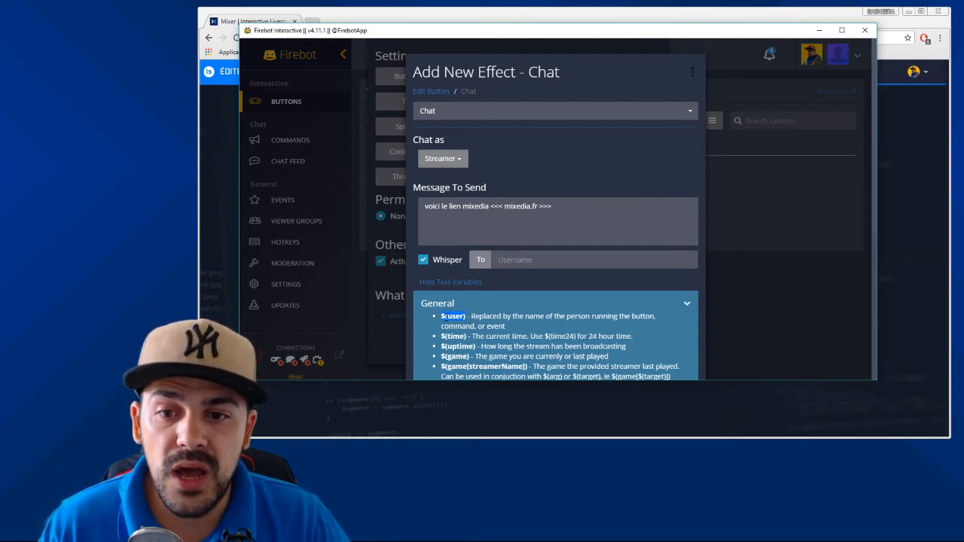
click(467, 319)
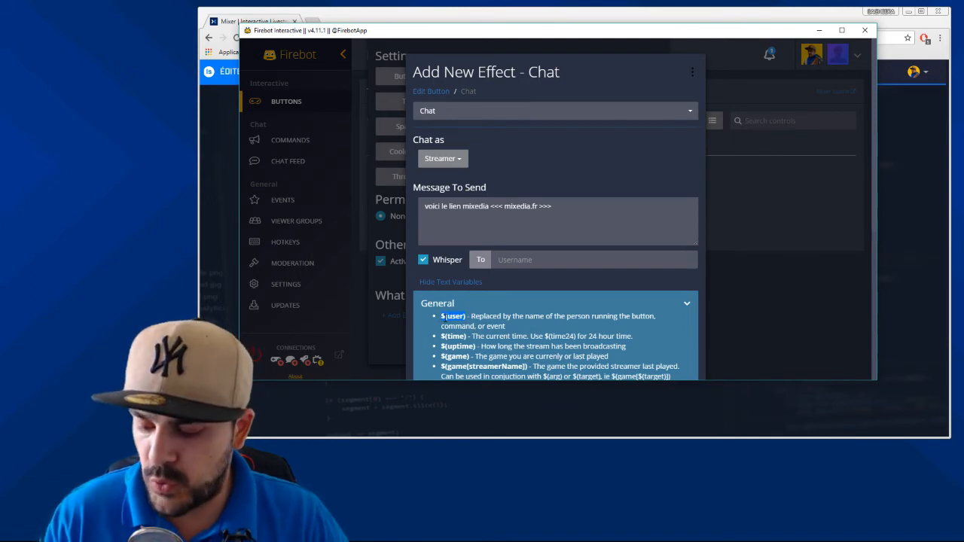
click(515, 261)
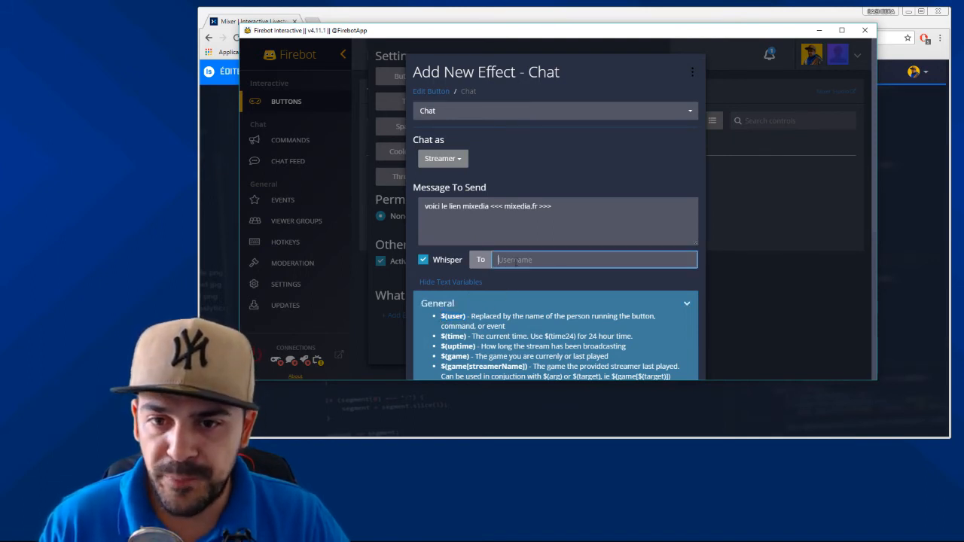
text($(user))
click(560, 279)
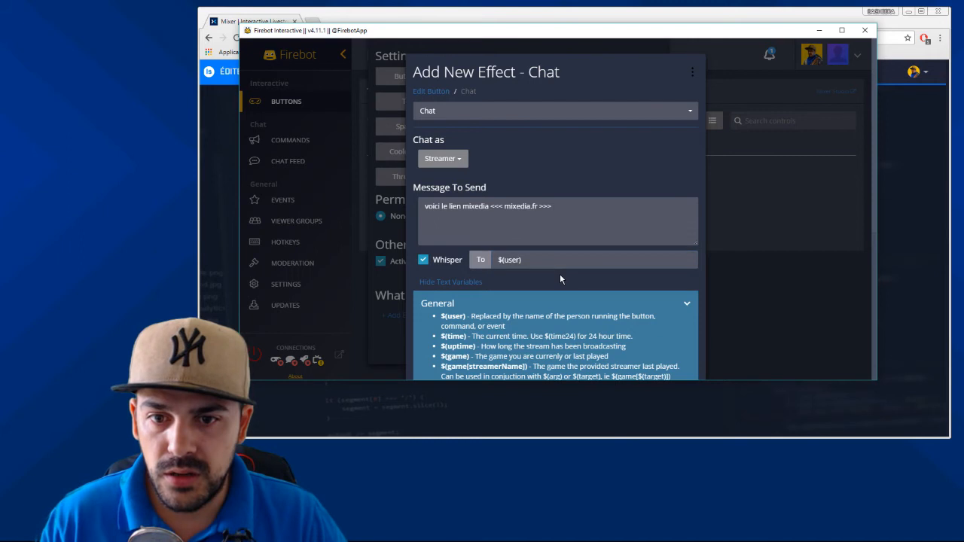
click(688, 303)
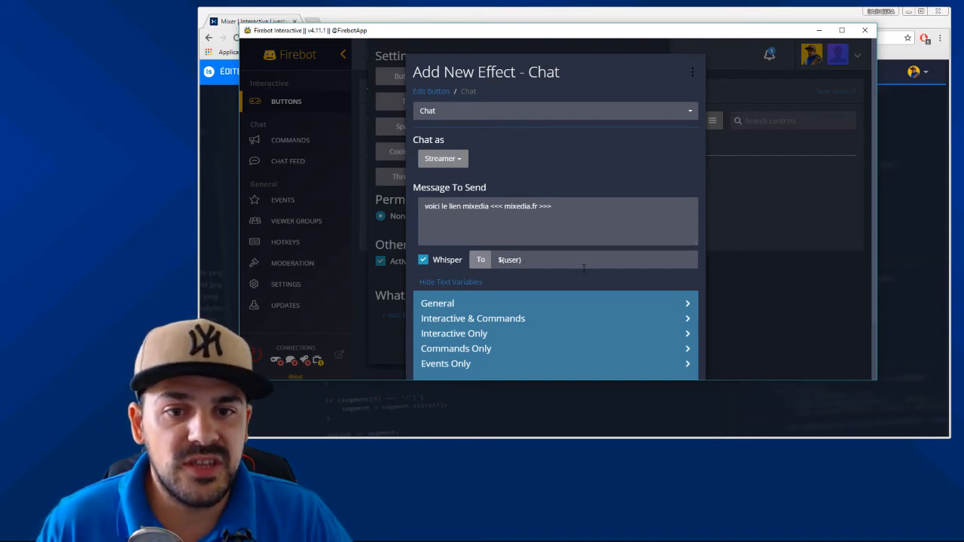
Add the Chat effect to the mixedia button and save the button's changes
scroll(603, 276, down, 2)
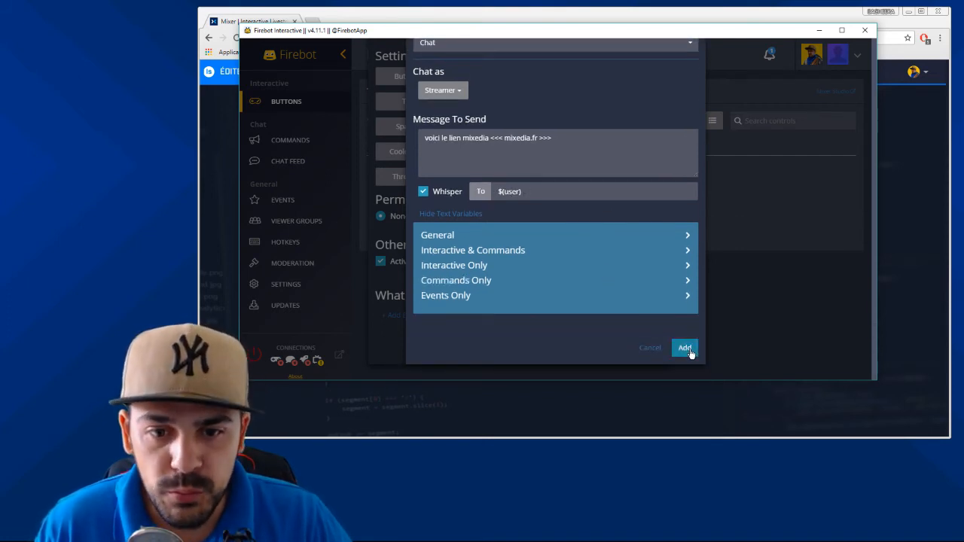
click(685, 348)
scroll(684, 352, down, 1)
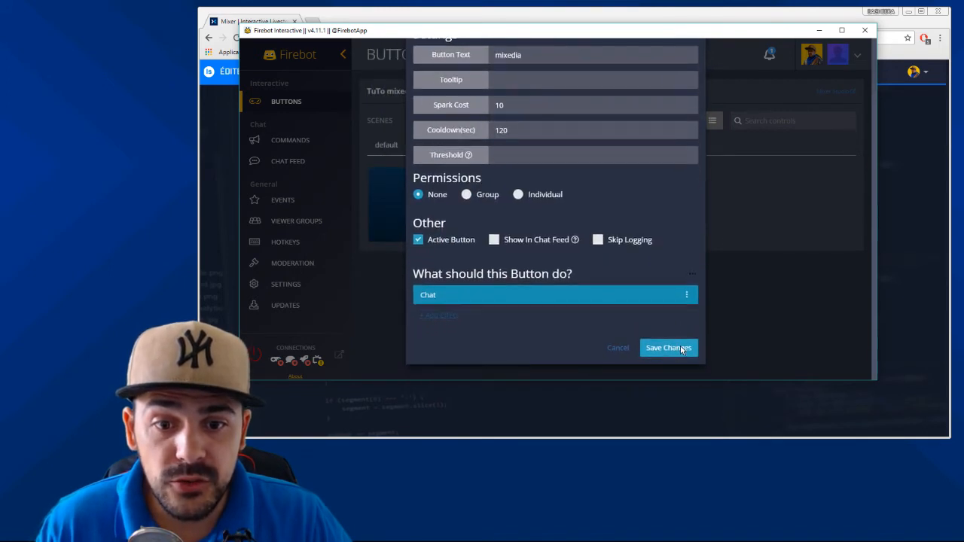
click(673, 349)
Reopen the mixedia button for editing and start a second effect of the Cooldown type
mouse_move(478, 174)
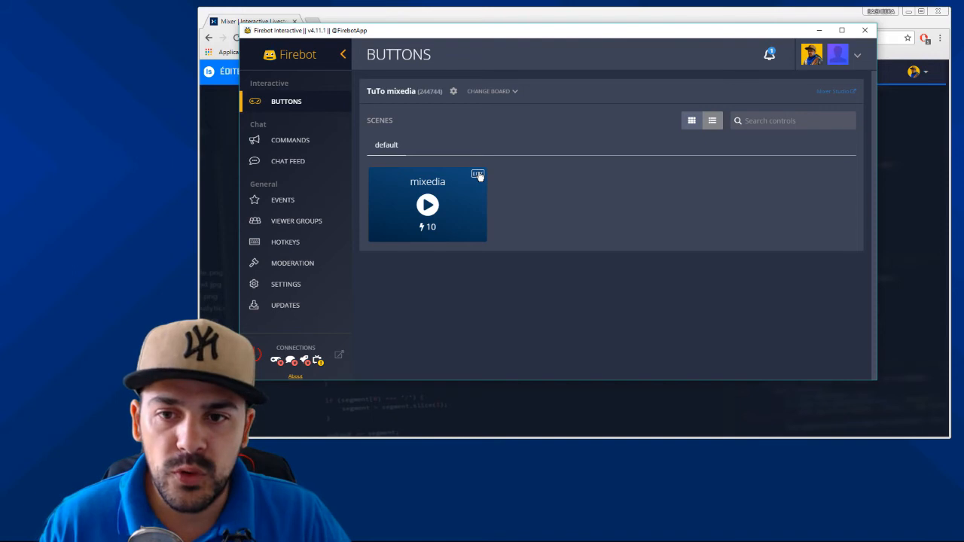
click(477, 175)
scroll(486, 194, down, 2)
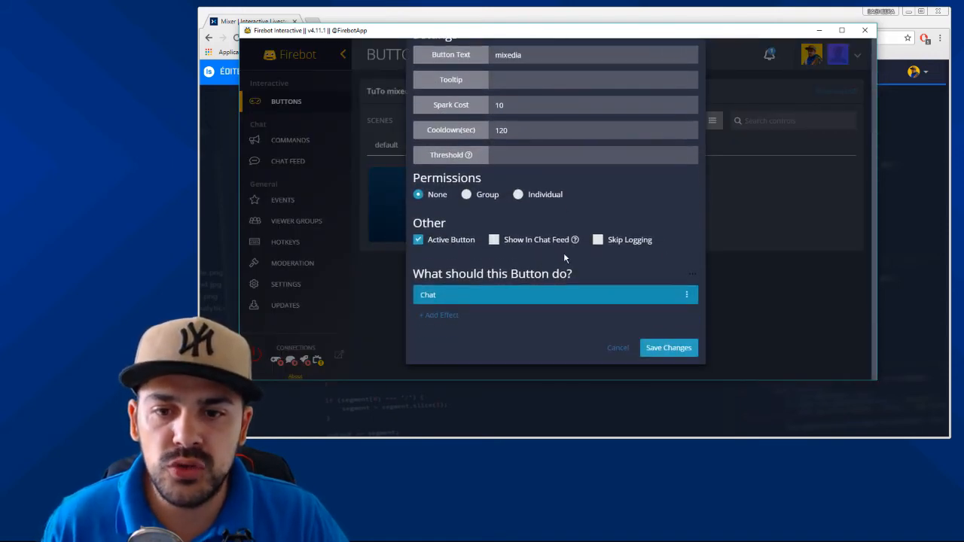
click(455, 313)
click(688, 113)
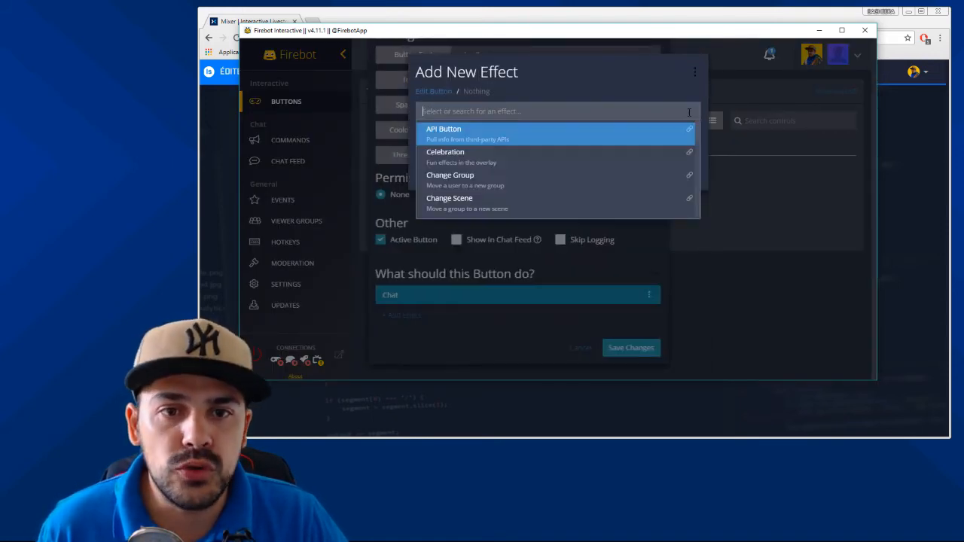
scroll(478, 172, down, 2)
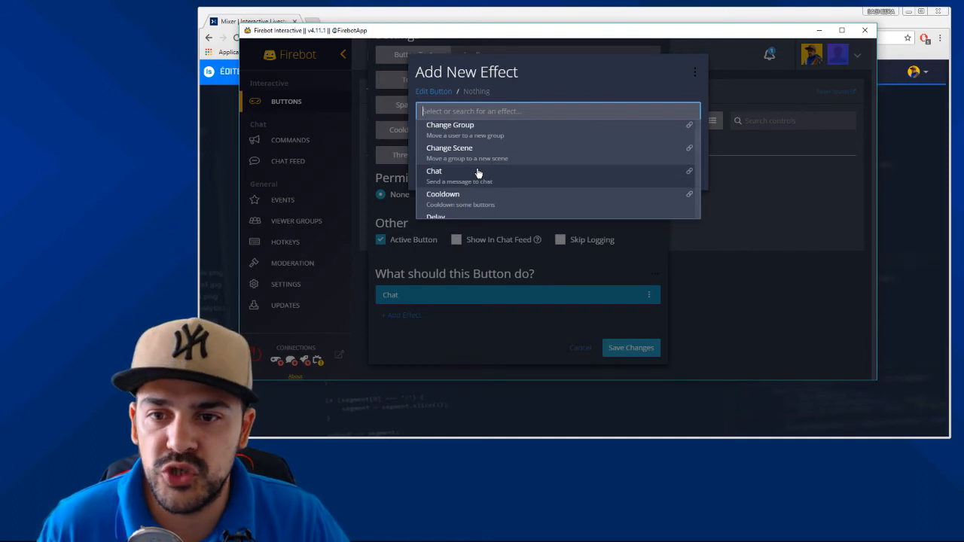
scroll(482, 165, down, 2)
click(497, 149)
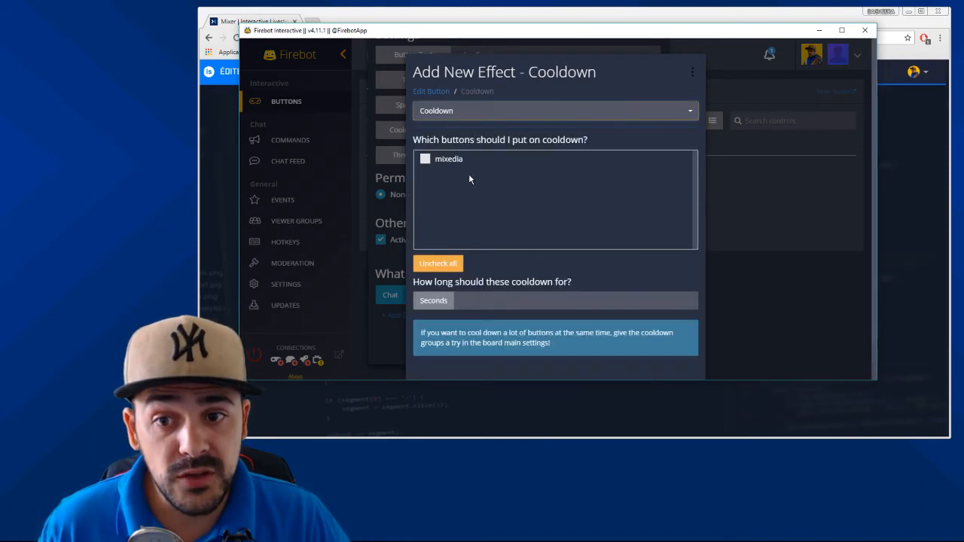
Set the Cooldown effect to 120 seconds for the mixedia button and add it to the button's effects
scroll(499, 249, down, 2)
scroll(510, 252, up, 2)
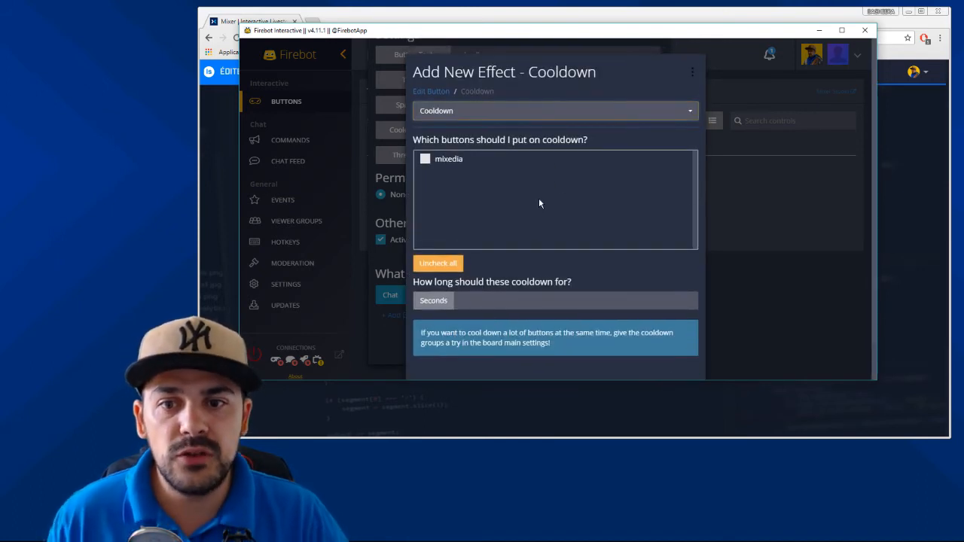
click(468, 301)
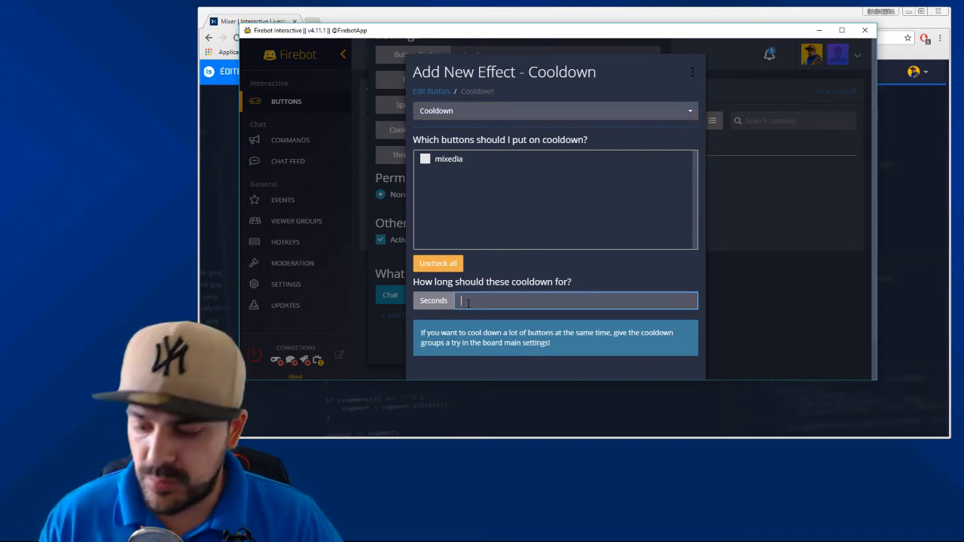
text(120)
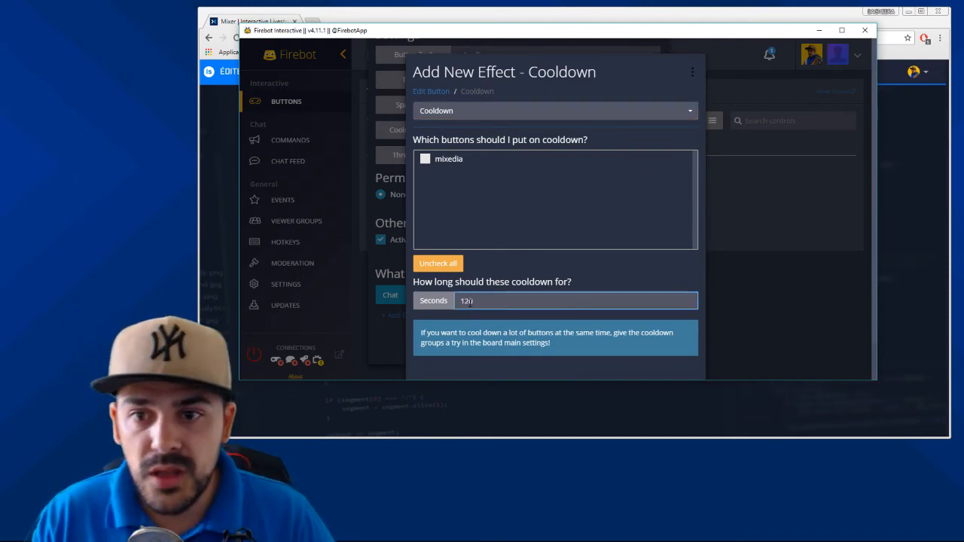
click(426, 159)
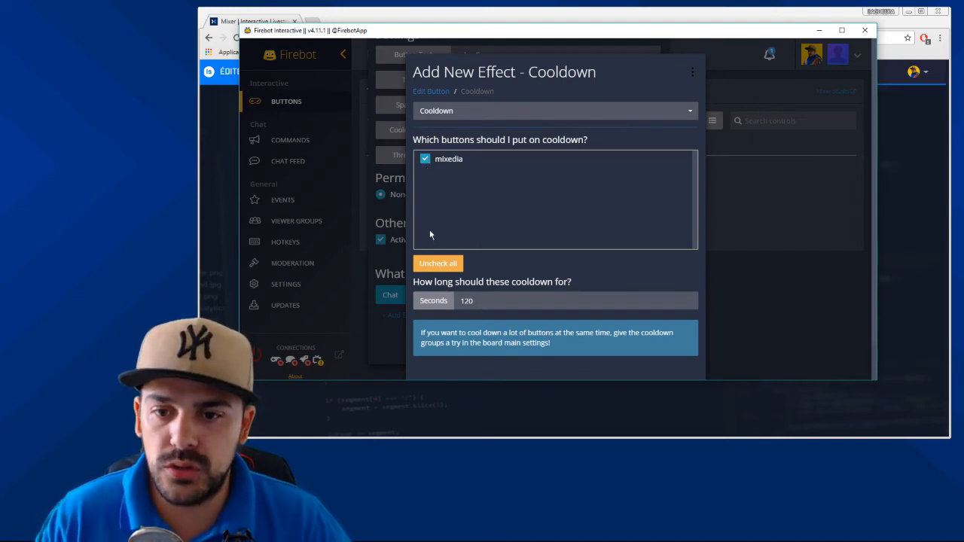
scroll(640, 264, down, 1)
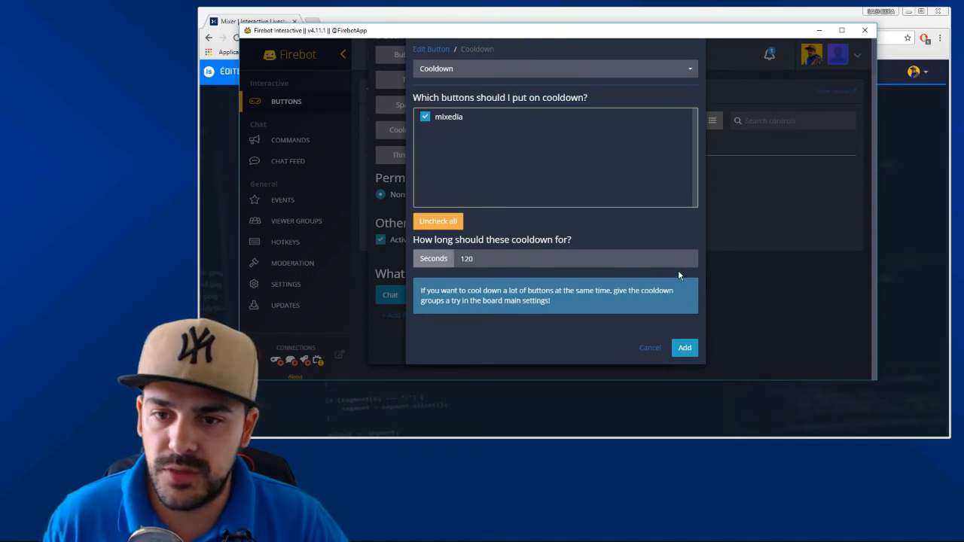
click(685, 348)
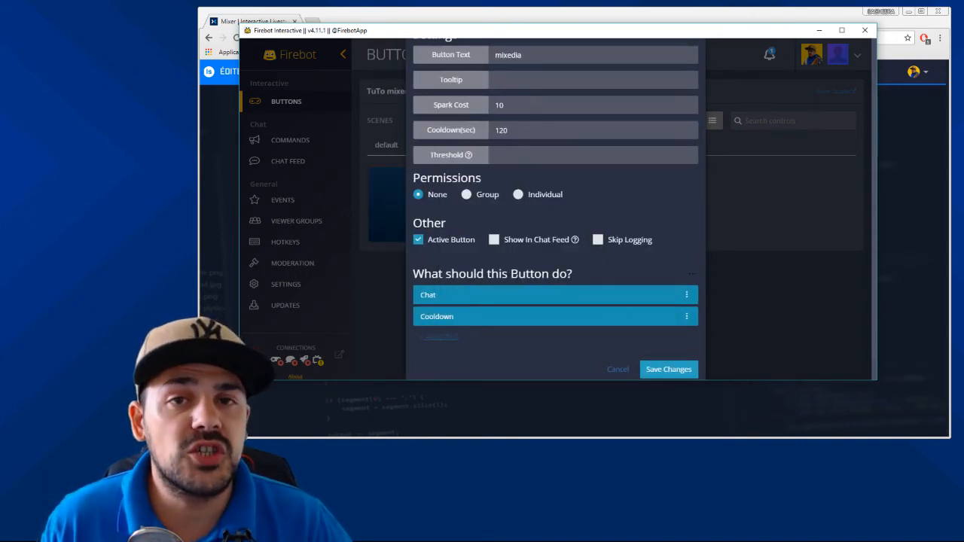
click(445, 341)
click(635, 117)
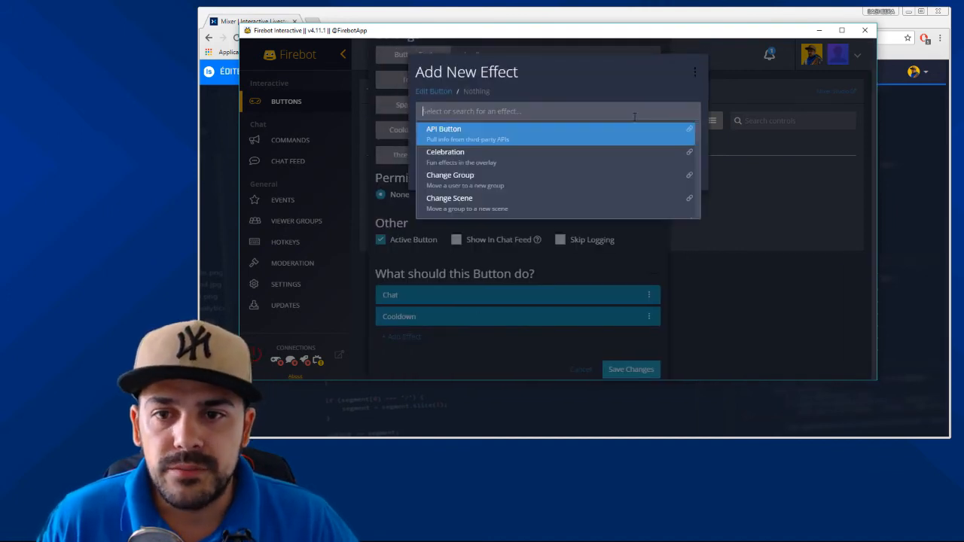
scroll(521, 195, down, 3)
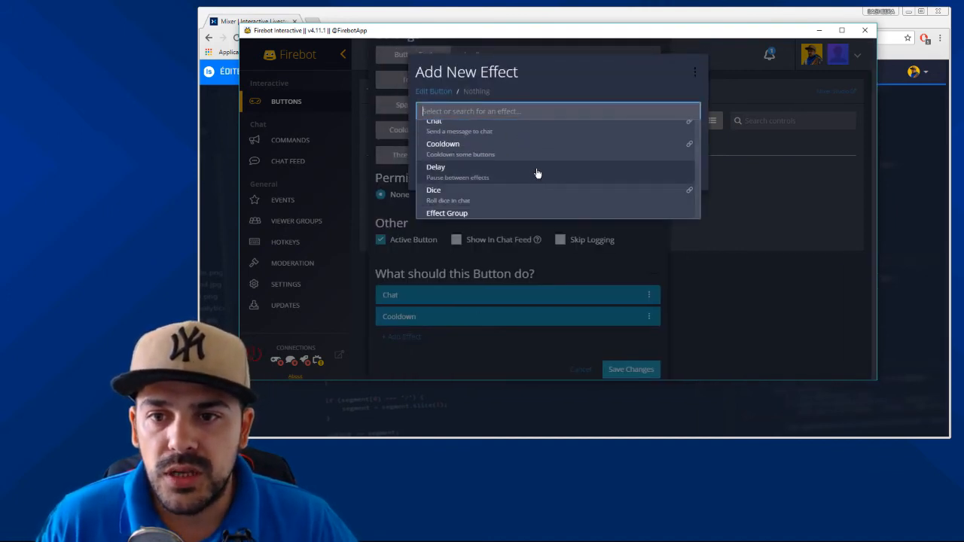
scroll(537, 174, down, 1)
scroll(537, 173, down, 1)
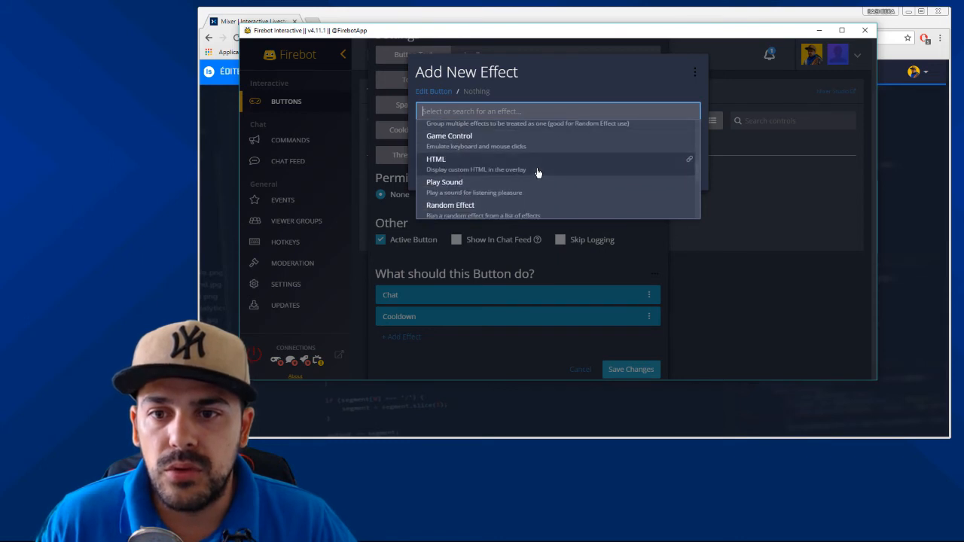
scroll(538, 173, down, 1)
click(506, 142)
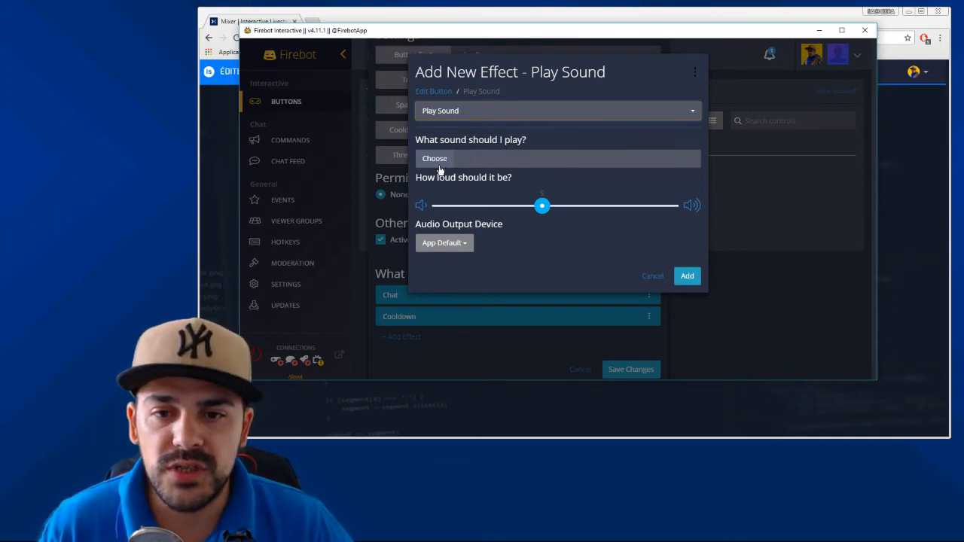
click(649, 279)
Start a Show Image effect for the mixedia button, using the local file logo mixedia 500x500.png
click(445, 341)
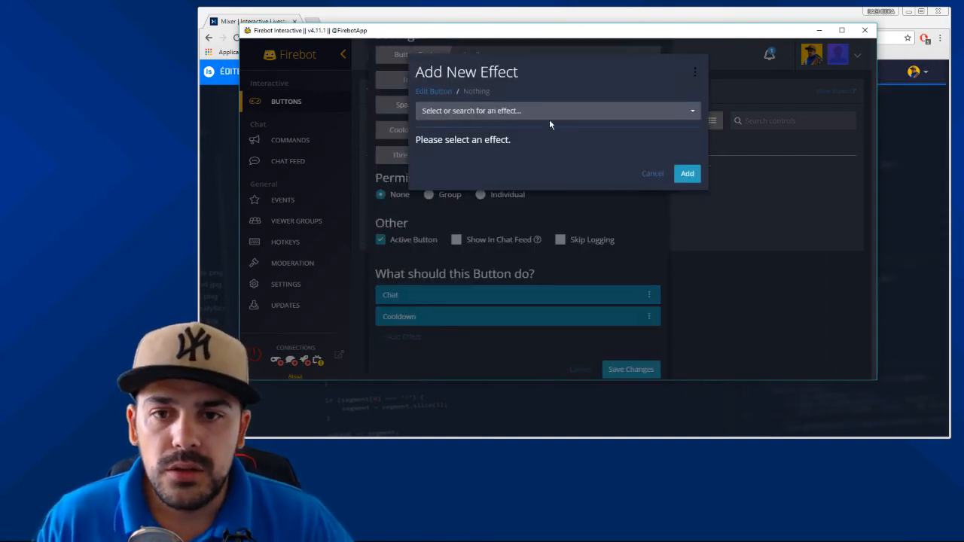
click(661, 115)
scroll(535, 182, down, 8)
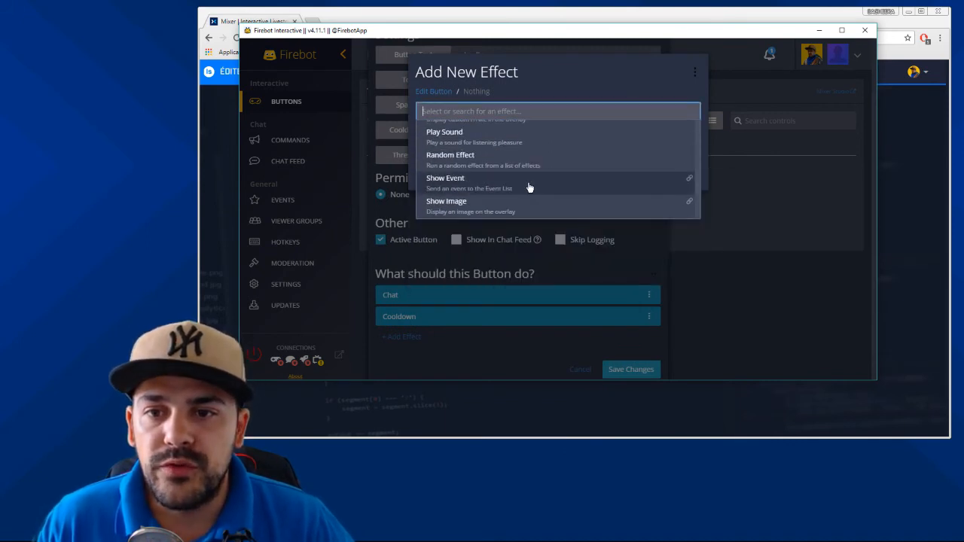
click(485, 157)
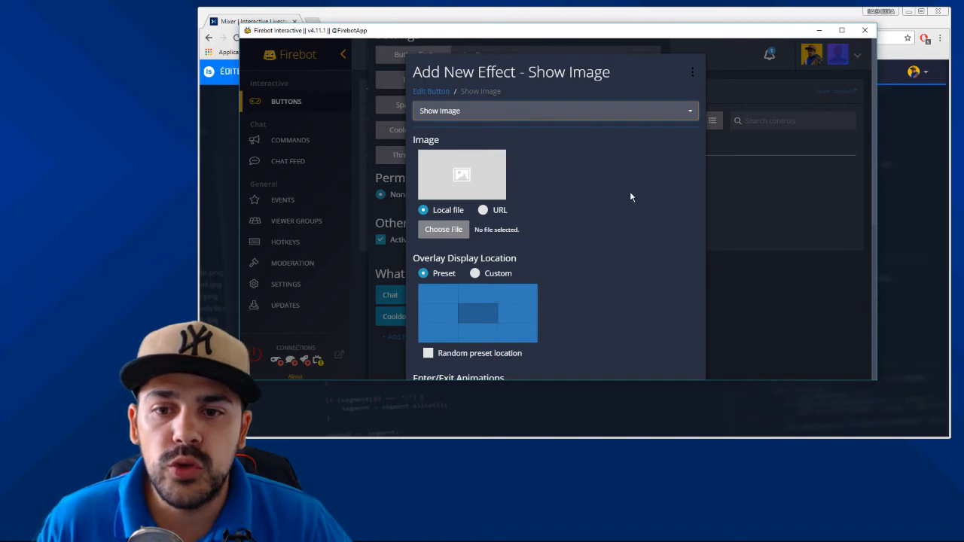
scroll(631, 197, down, 1)
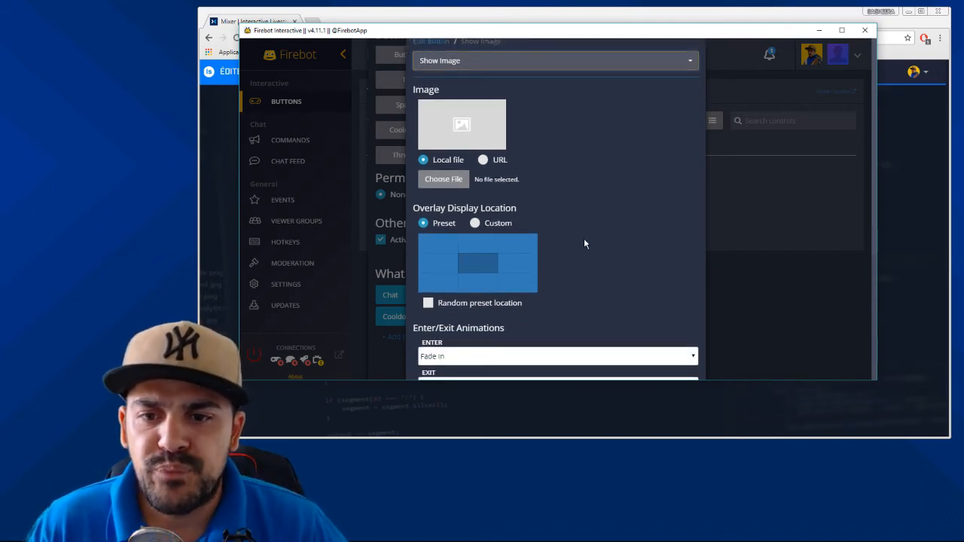
click(440, 185)
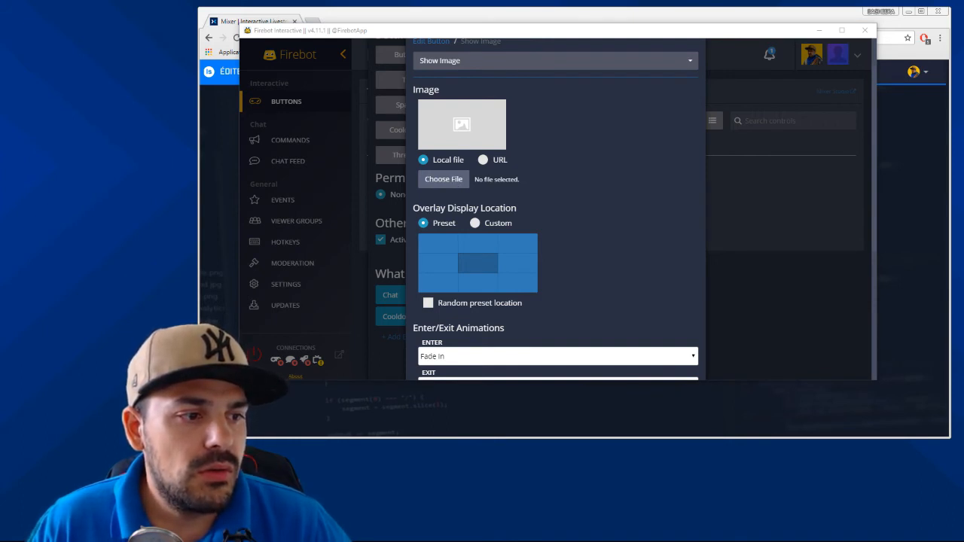
key(Return)
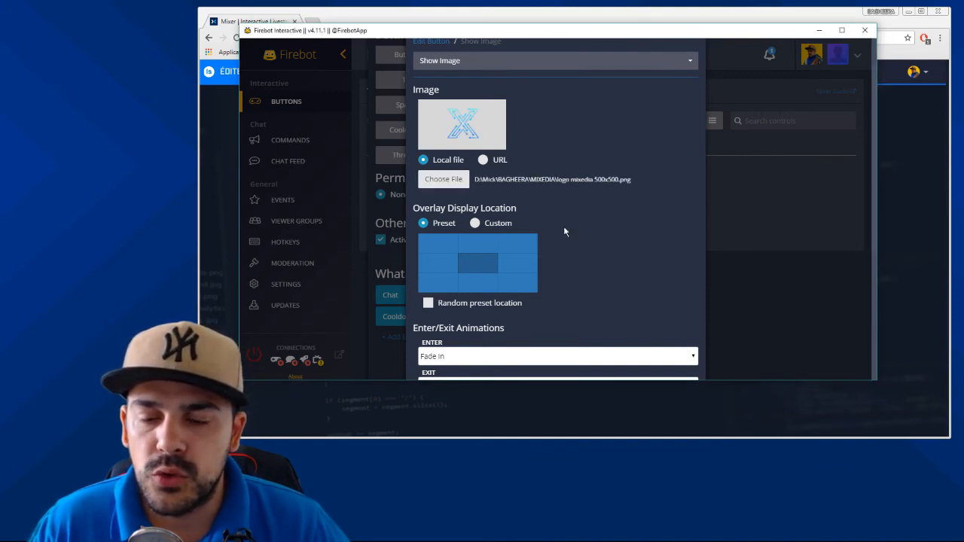
Examine the image effect's preset and custom overlay display location options, keeping the Preset option
scroll(636, 283, down, 3)
scroll(632, 272, up, 3)
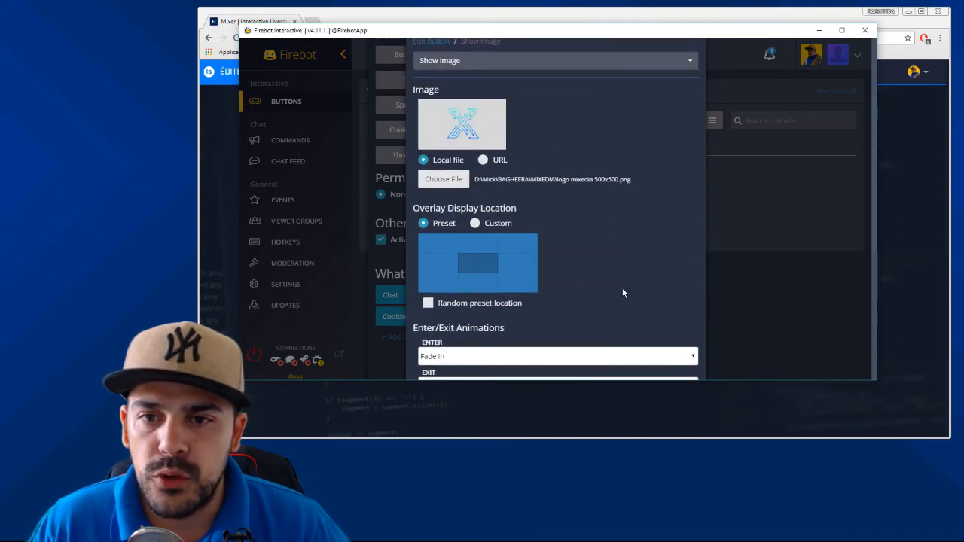
scroll(606, 248, down, 1)
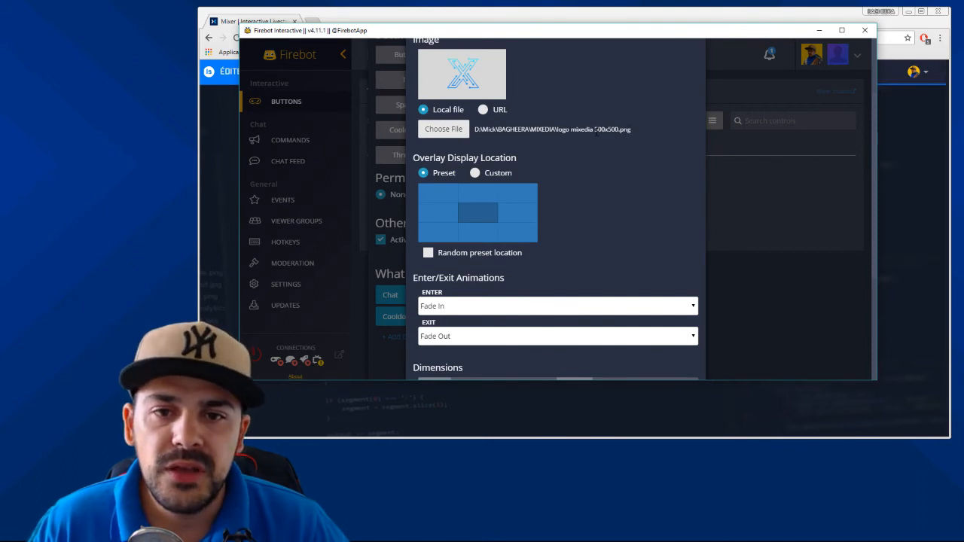
scroll(569, 228, down, 3)
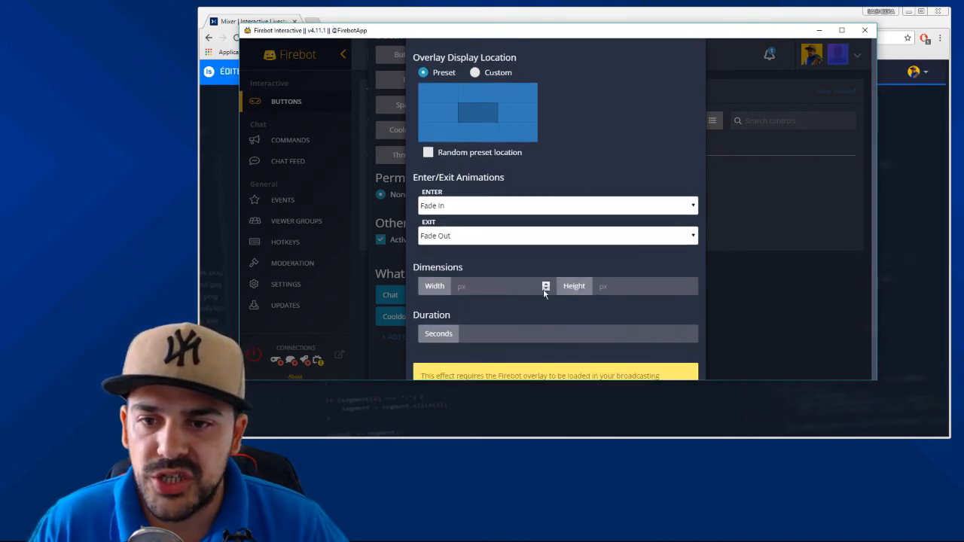
scroll(498, 272, up, 2)
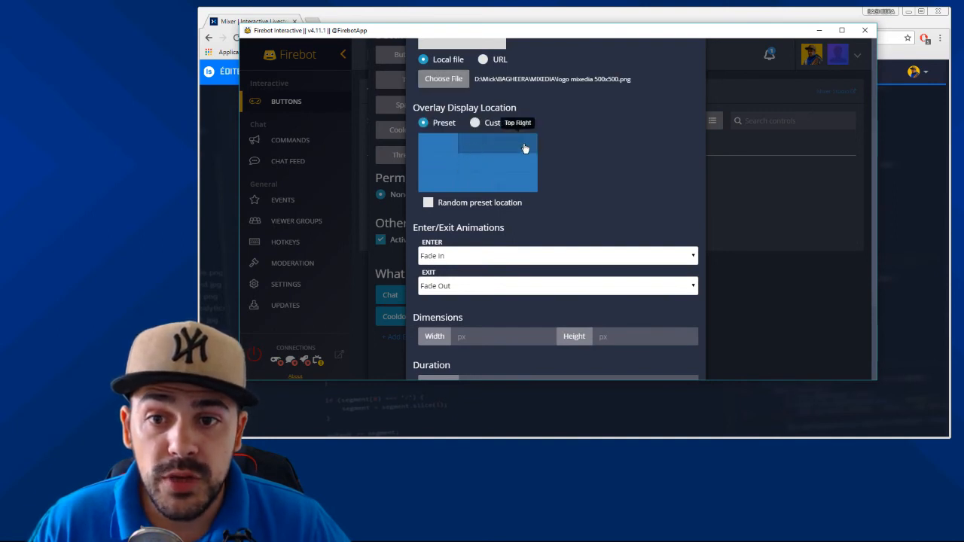
click(475, 122)
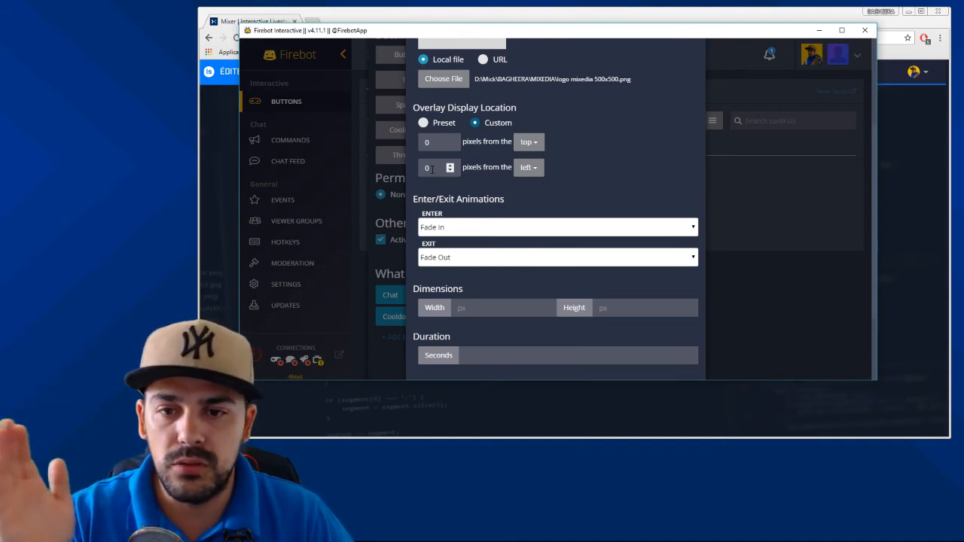
click(424, 123)
scroll(497, 173, up, 2)
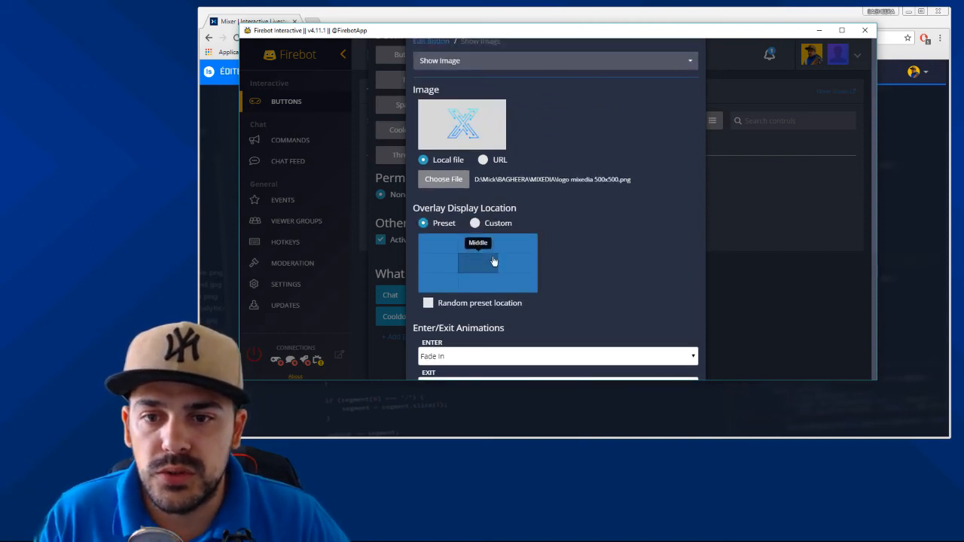
Set the image's display duration to 5 seconds and add the Show Image effect to the mixedia button
scroll(586, 228, down, 1)
scroll(587, 234, down, 1)
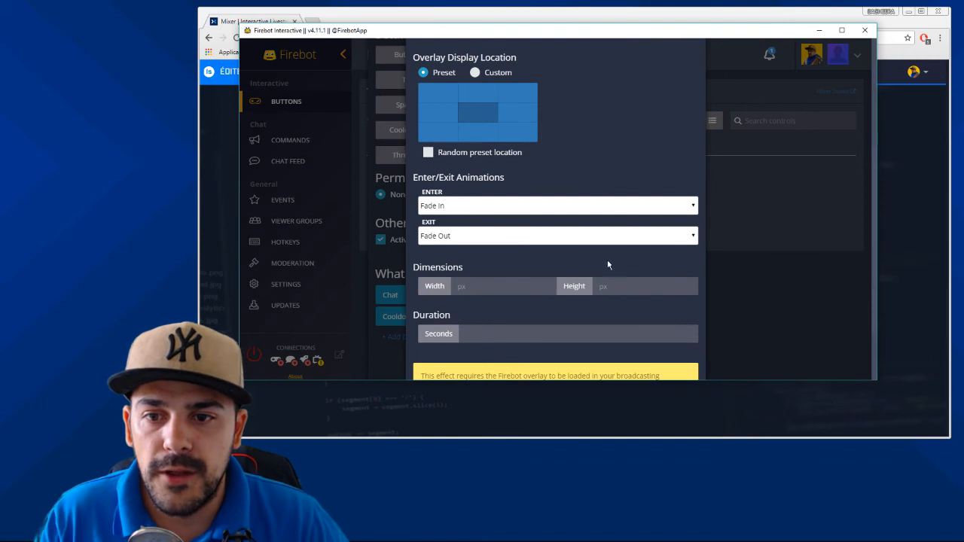
scroll(548, 275, down, 1)
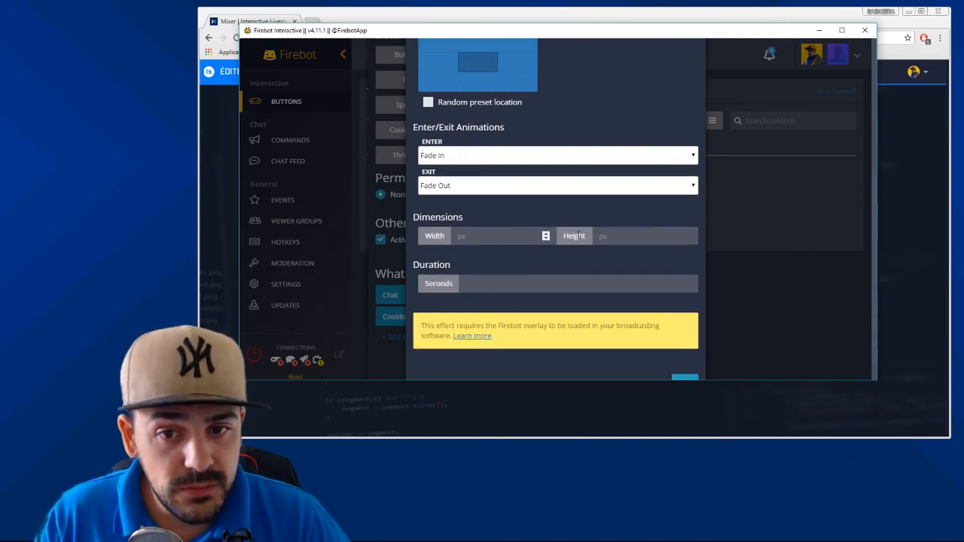
click(487, 283)
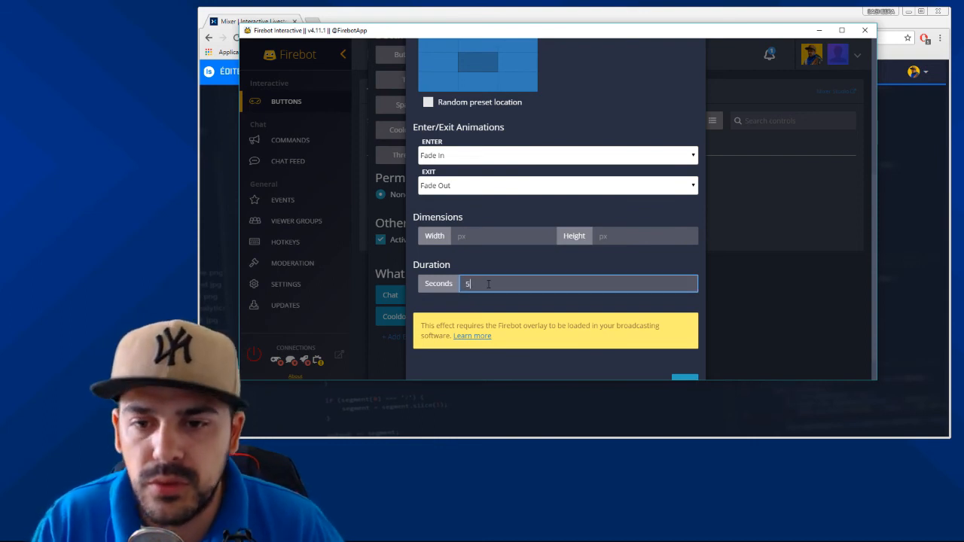
scroll(556, 318, down, 1)
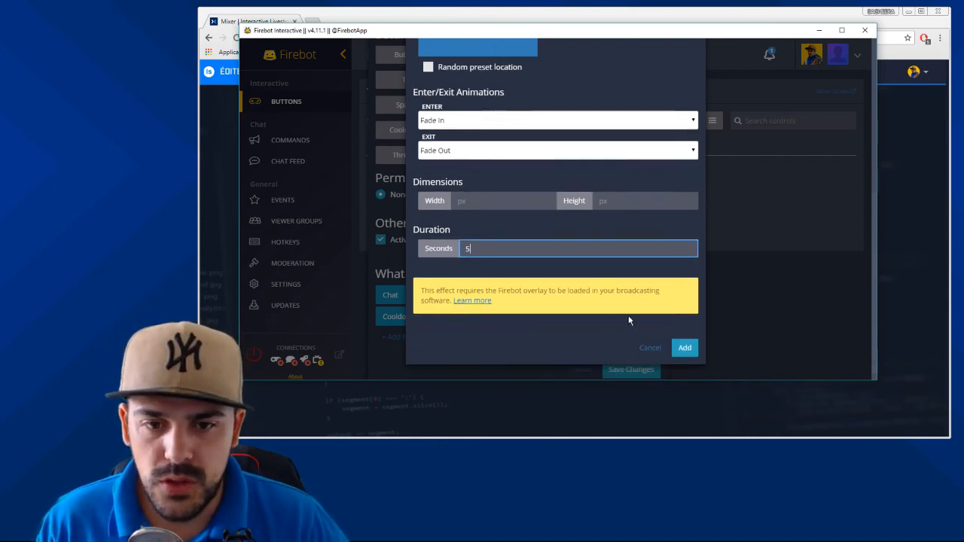
click(685, 349)
scroll(572, 324, down, 1)
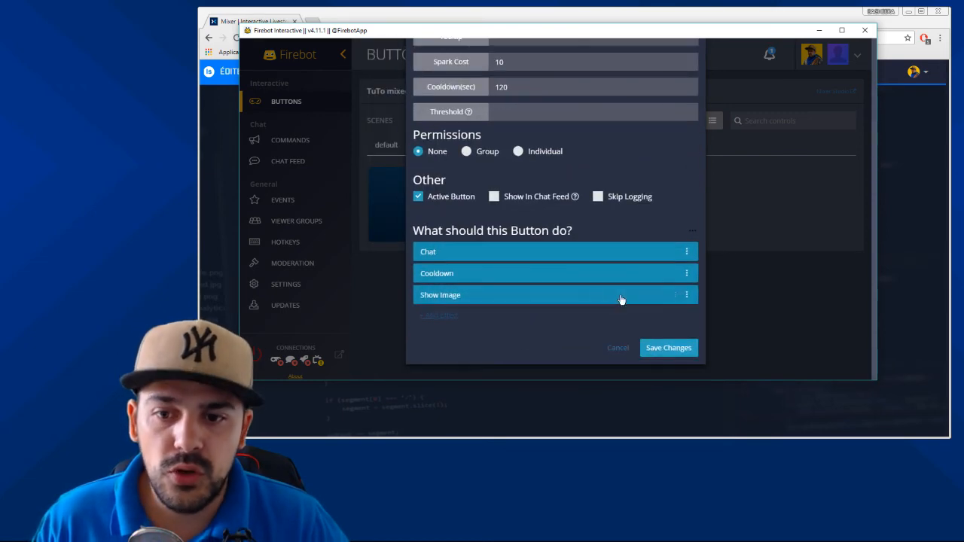
click(452, 322)
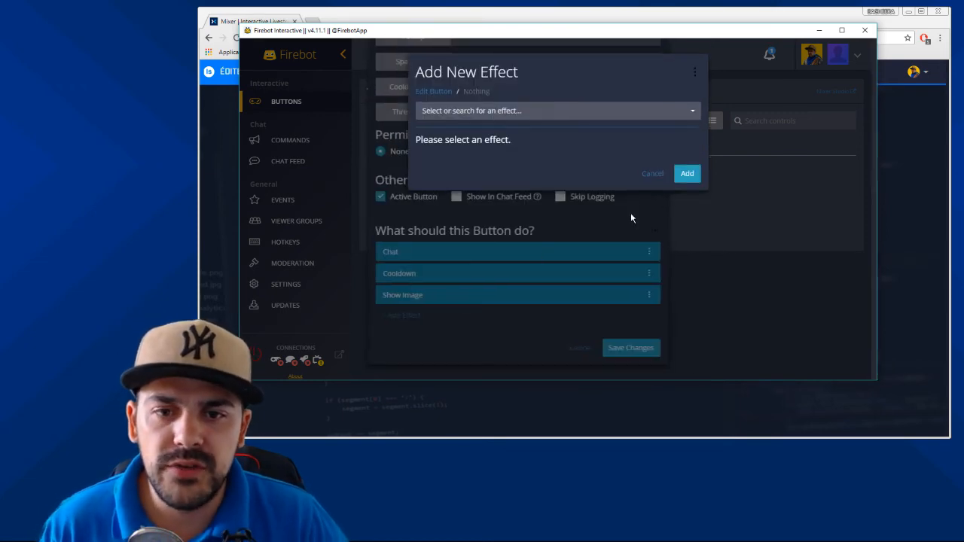
click(653, 176)
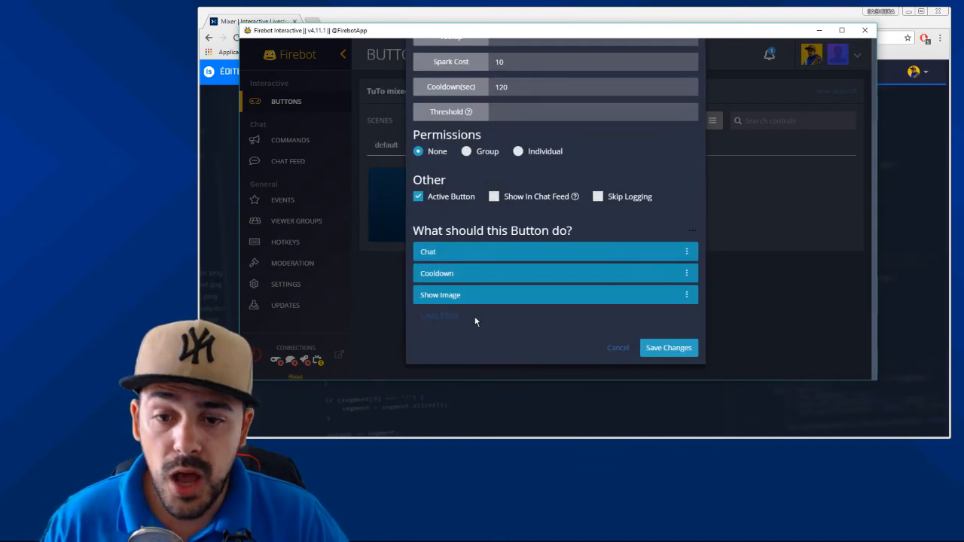
scroll(482, 328, up, 1)
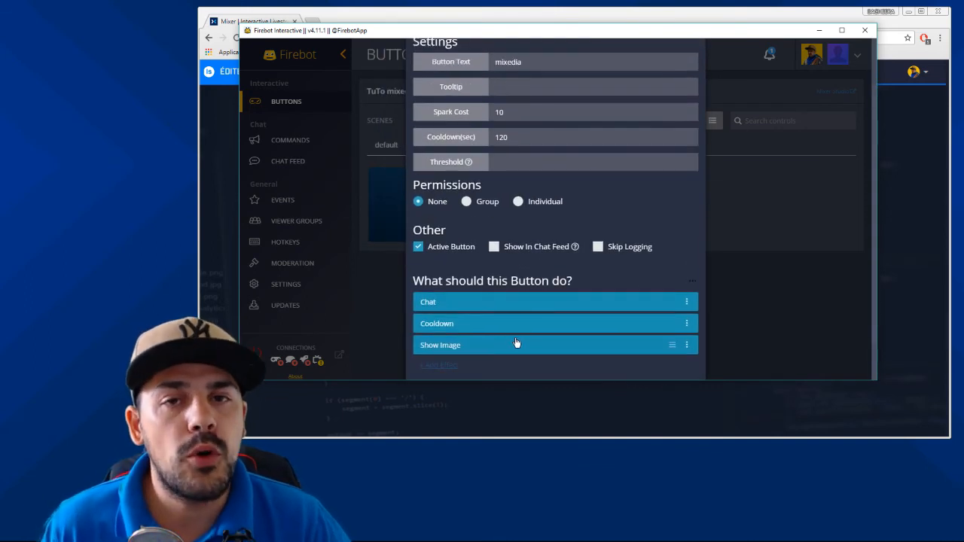
scroll(545, 303, down, 1)
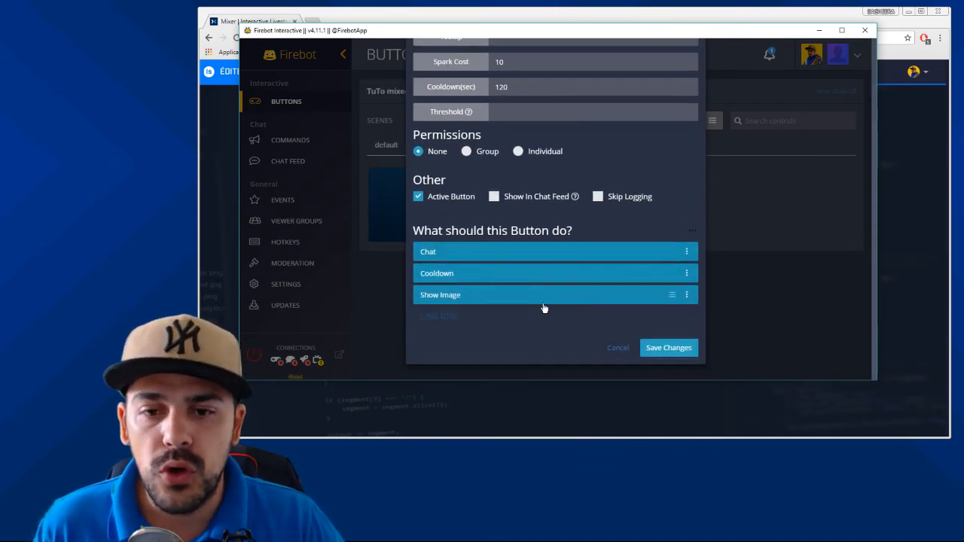
scroll(558, 343, up, 1)
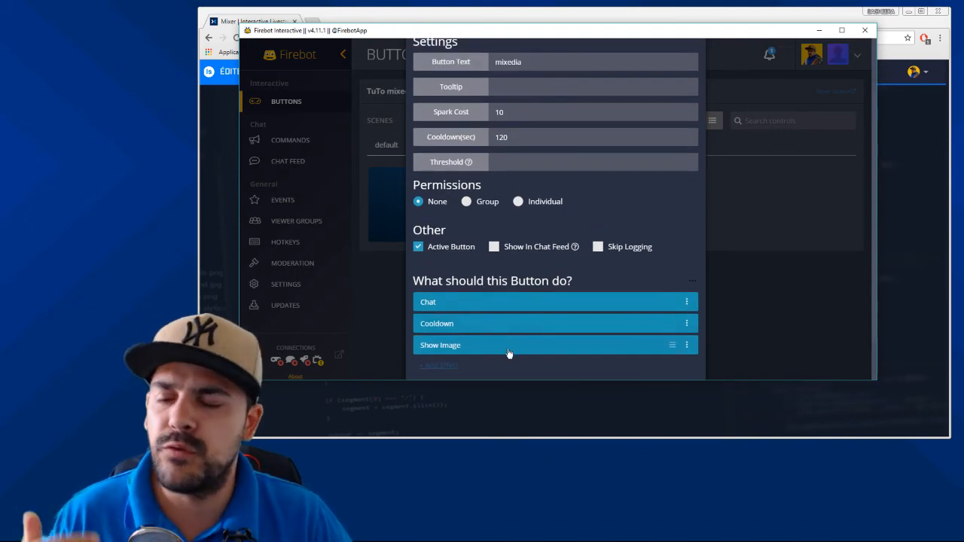
scroll(523, 354, down, 1)
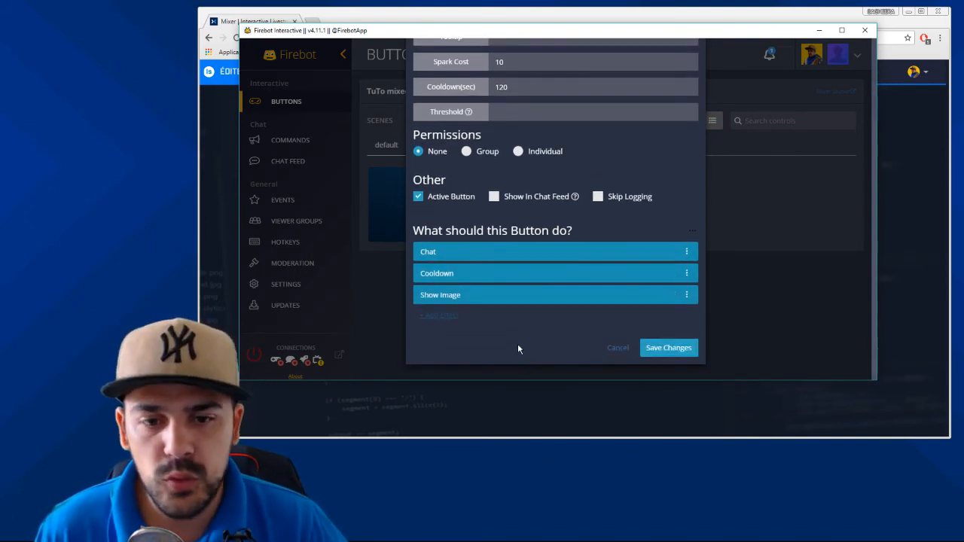
scroll(557, 324, up, 2)
scroll(513, 311, down, 2)
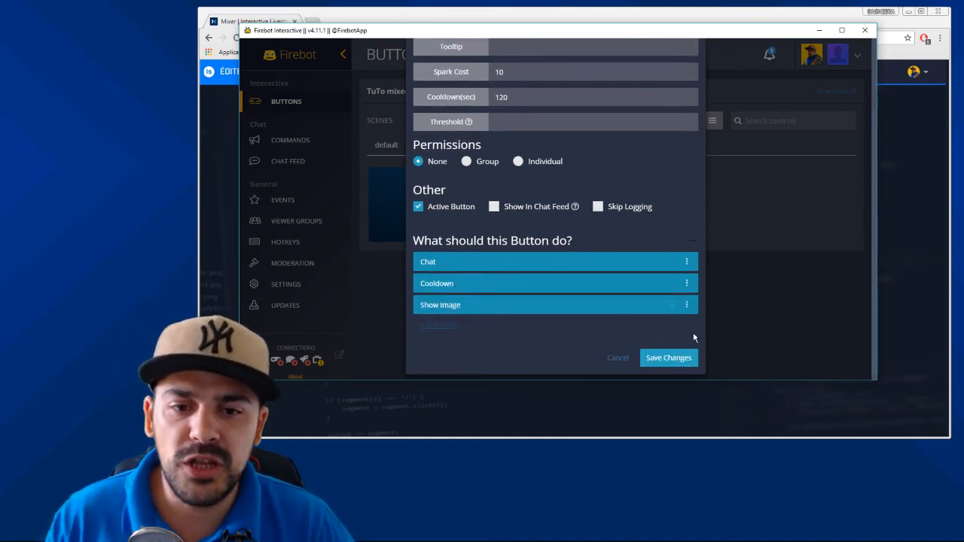
Save the mixedia button's changes and turn on the Firebot connections
click(678, 359)
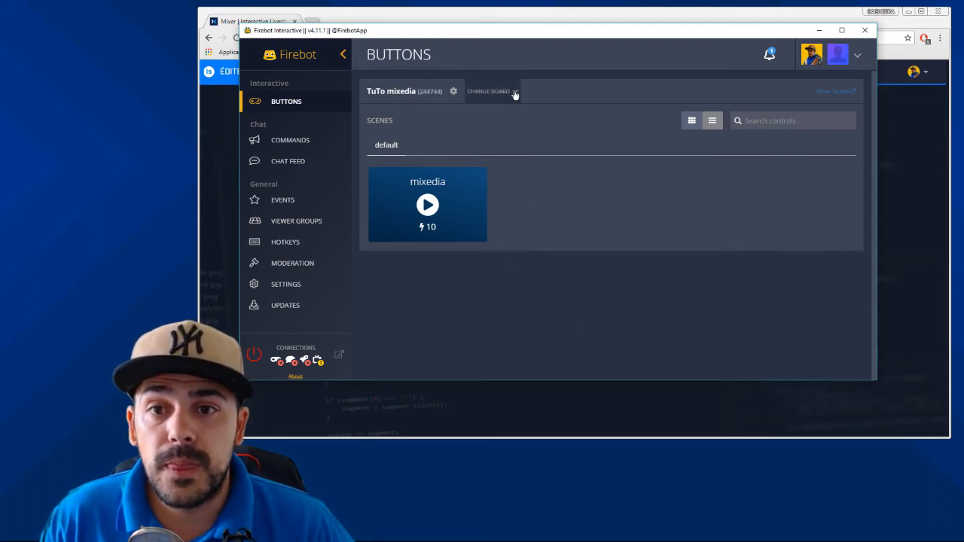
click(254, 357)
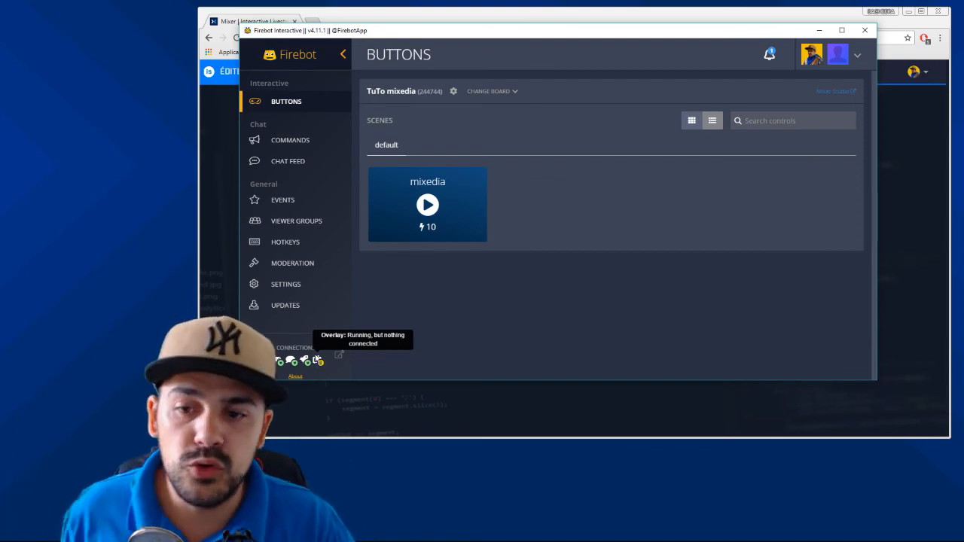
Open Firebot's Overlay settings, which give access to the overlay file path
click(305, 286)
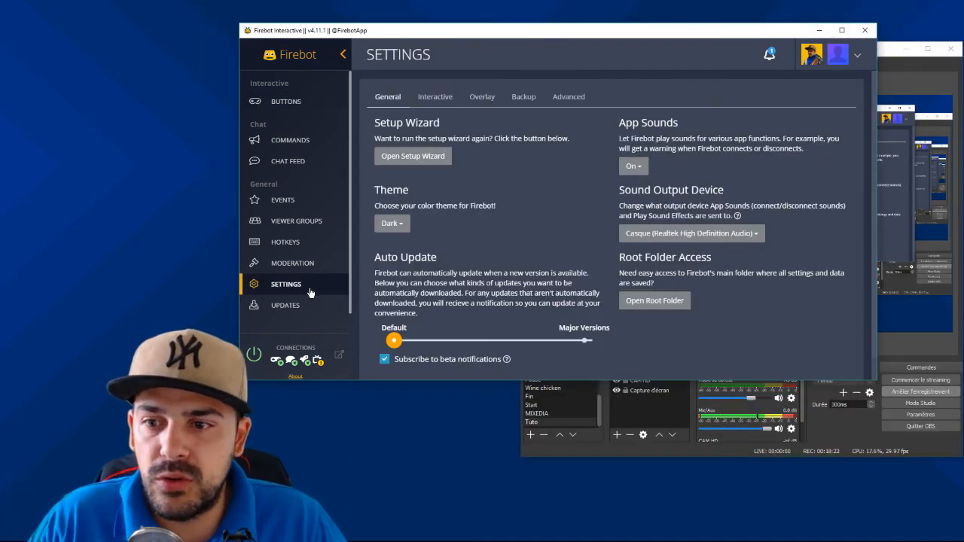
click(486, 100)
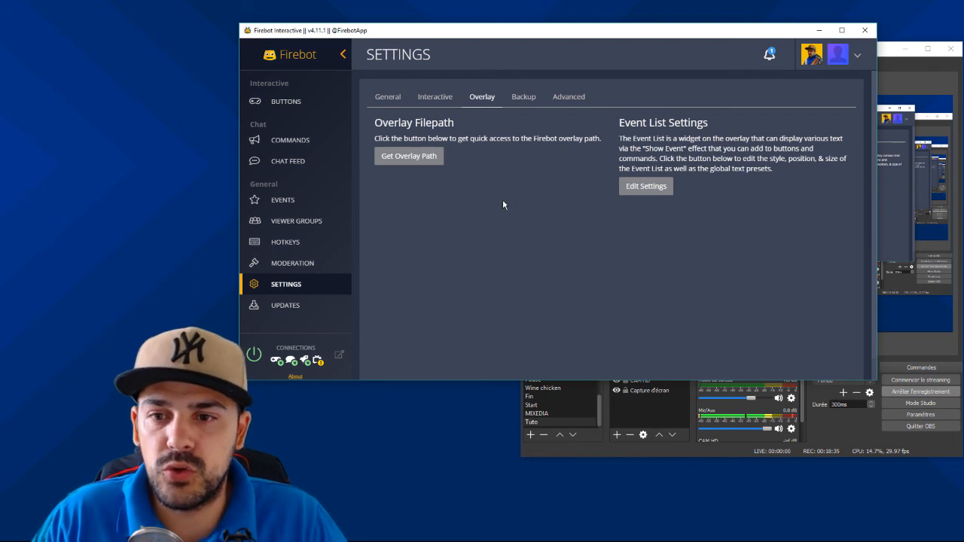
Switch to OBS and add a new browser source (Navigateur) named interaction to the Tuto scene
click(888, 57)
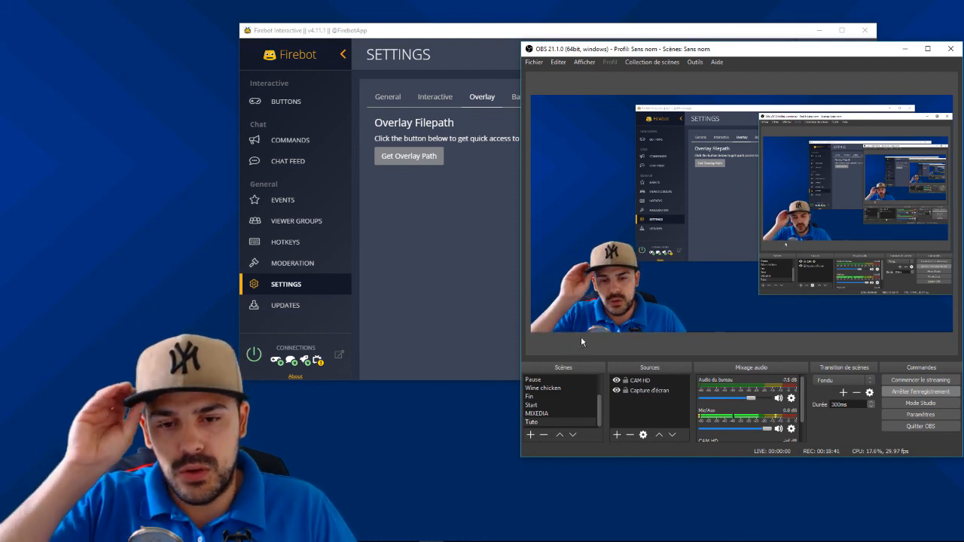
click(617, 434)
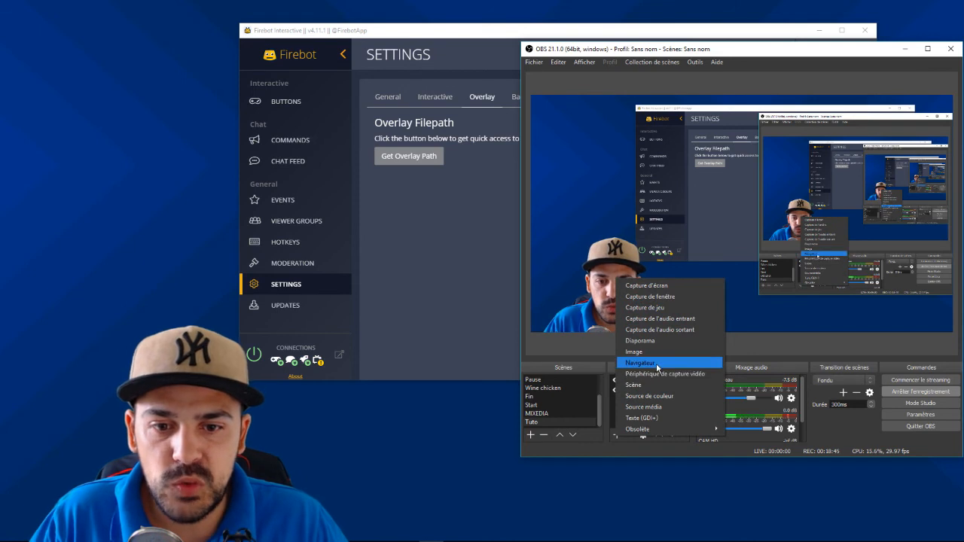
click(659, 363)
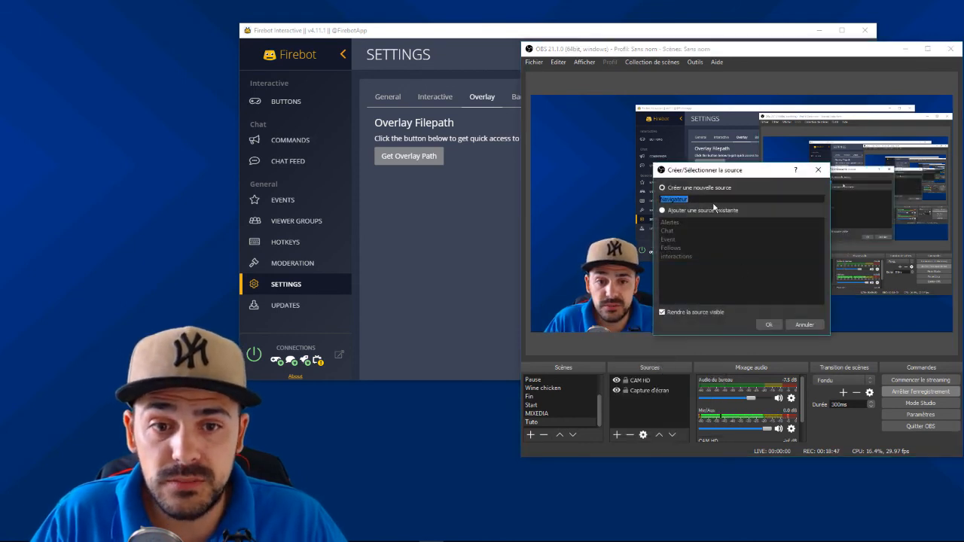
text(interaction)
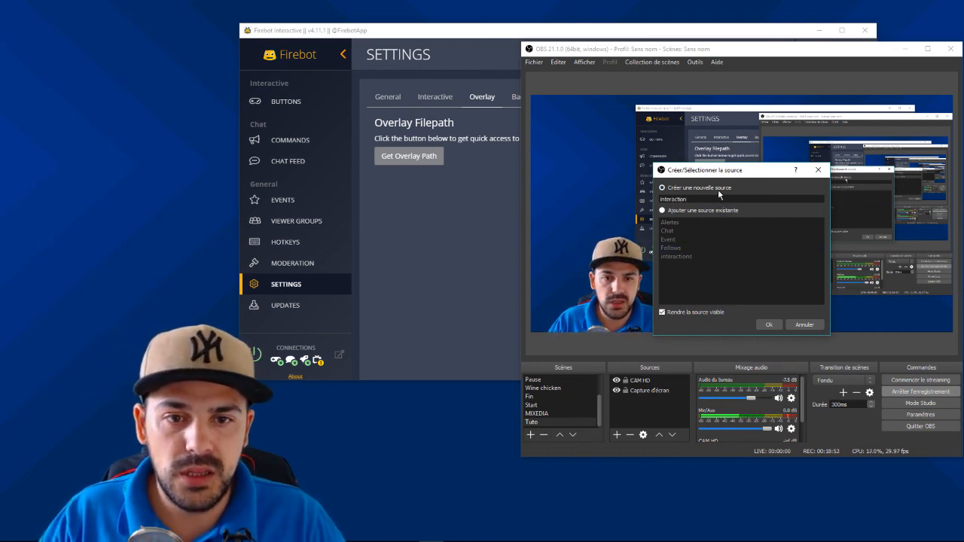
click(768, 325)
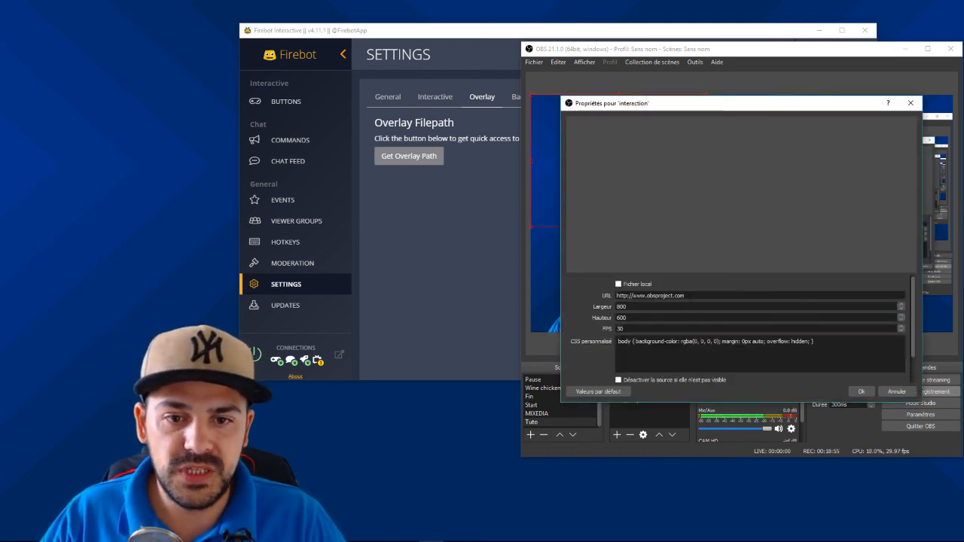
Replace the interaction source's URL with the overlay path from Firebot and confirm the source properties
drag(657, 295, 609, 300)
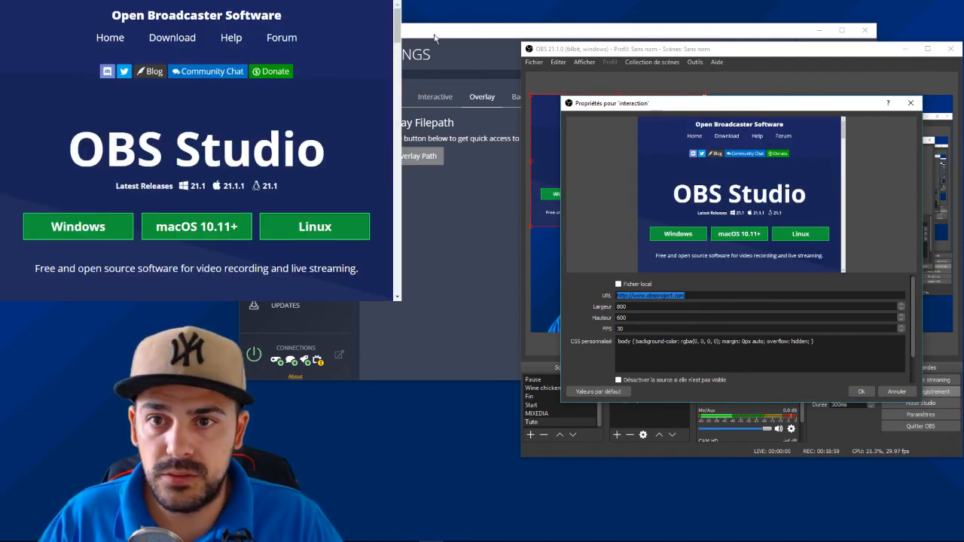
drag(433, 36, 963, 188)
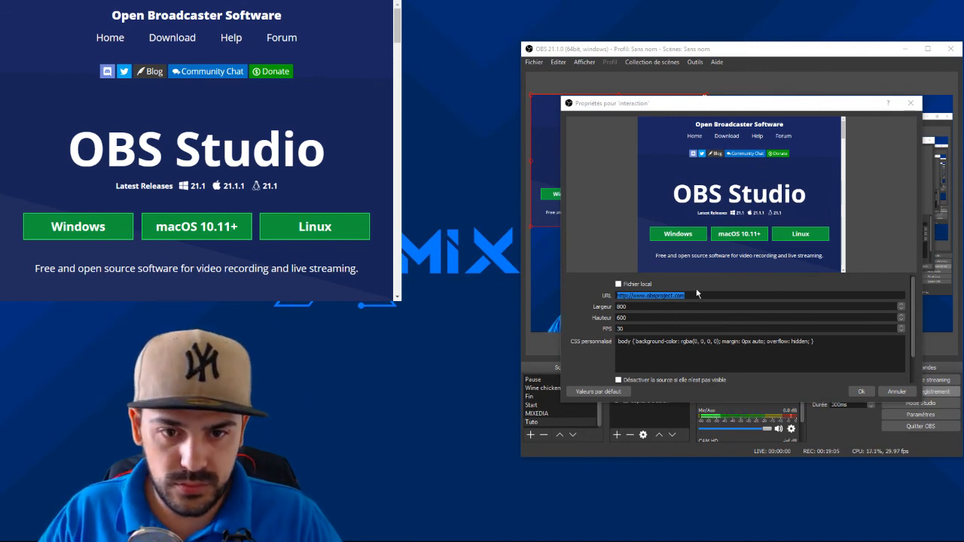
drag(705, 104, 963, 116)
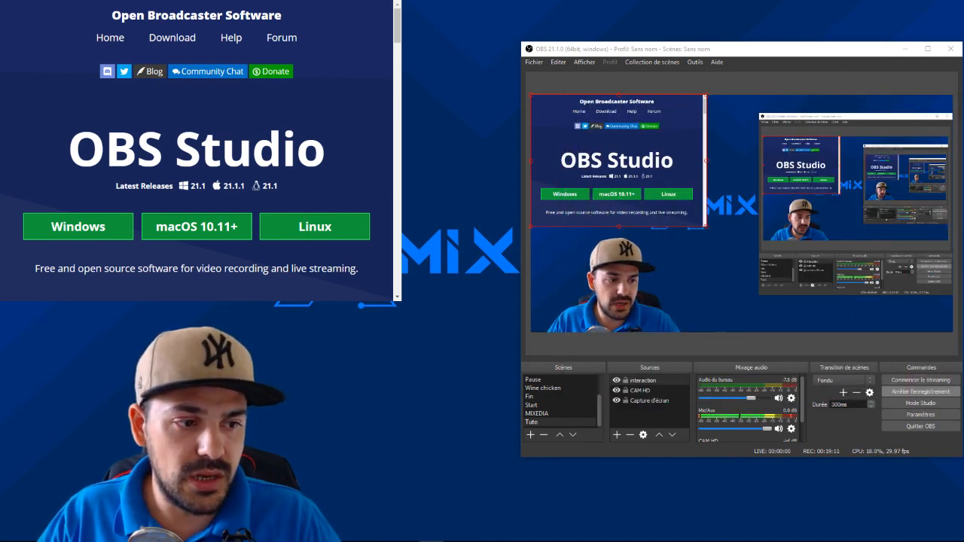
key(Return)
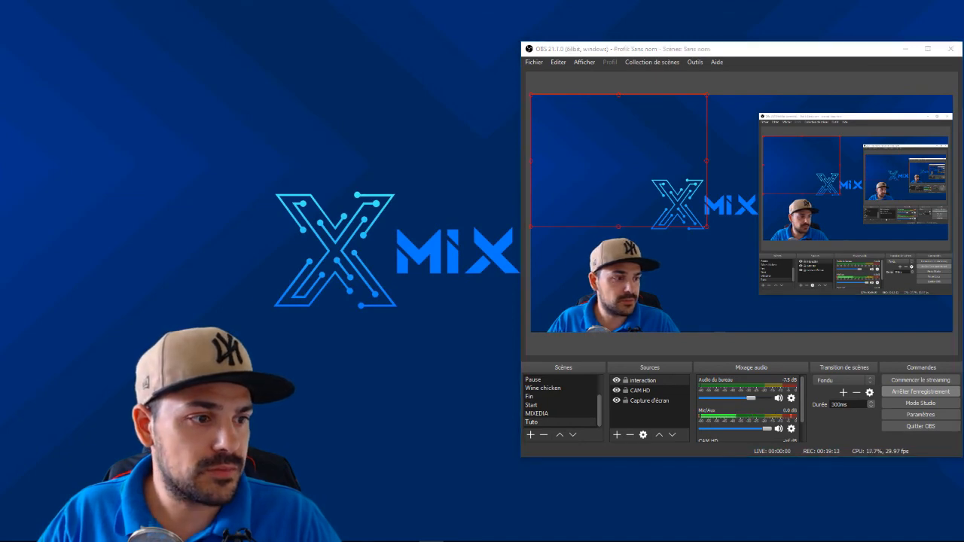
Place the Firebot window back beside OBS, then switch to the browser with the Mixer channel page and position it there
drag(963, 104, 504, 38)
drag(656, 46, 512, 50)
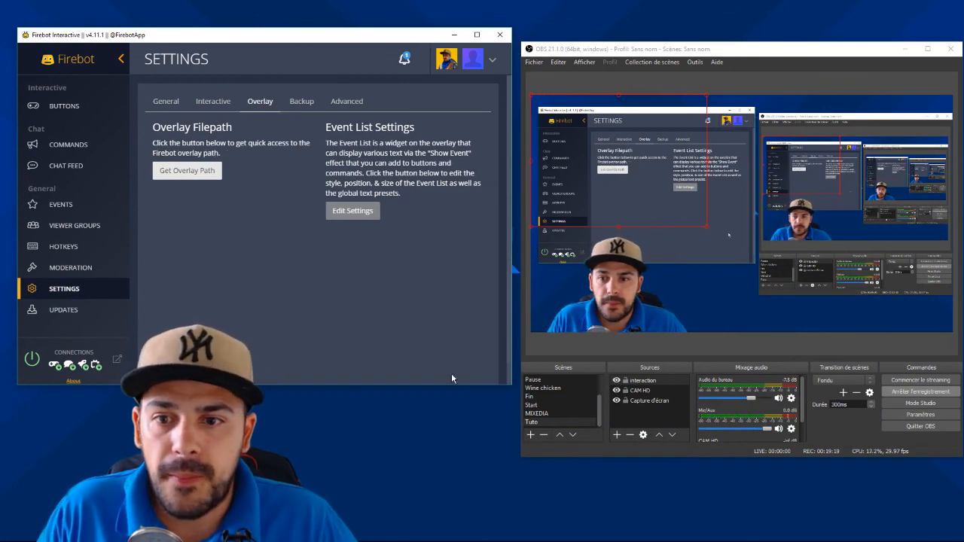
mouse_move(443, 539)
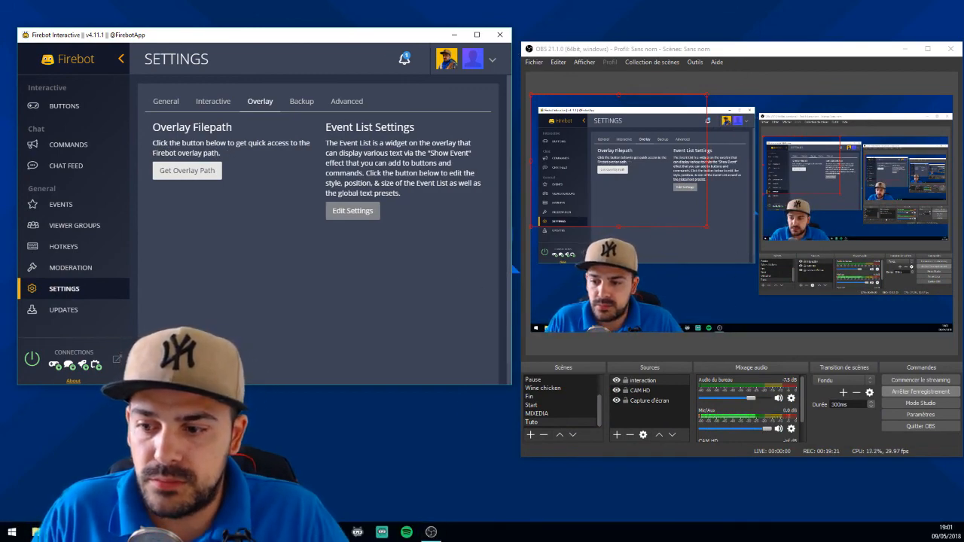
click(158, 531)
drag(380, 54, 364, 25)
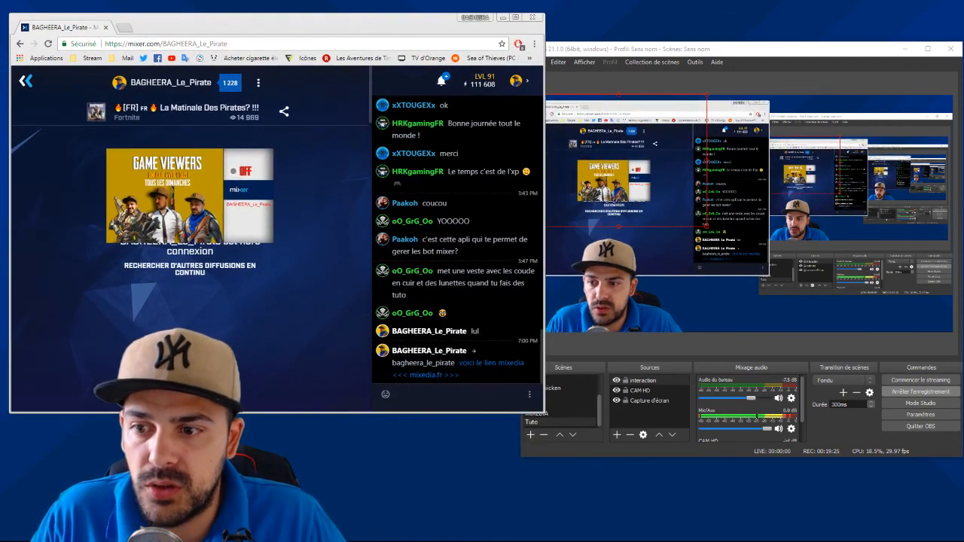